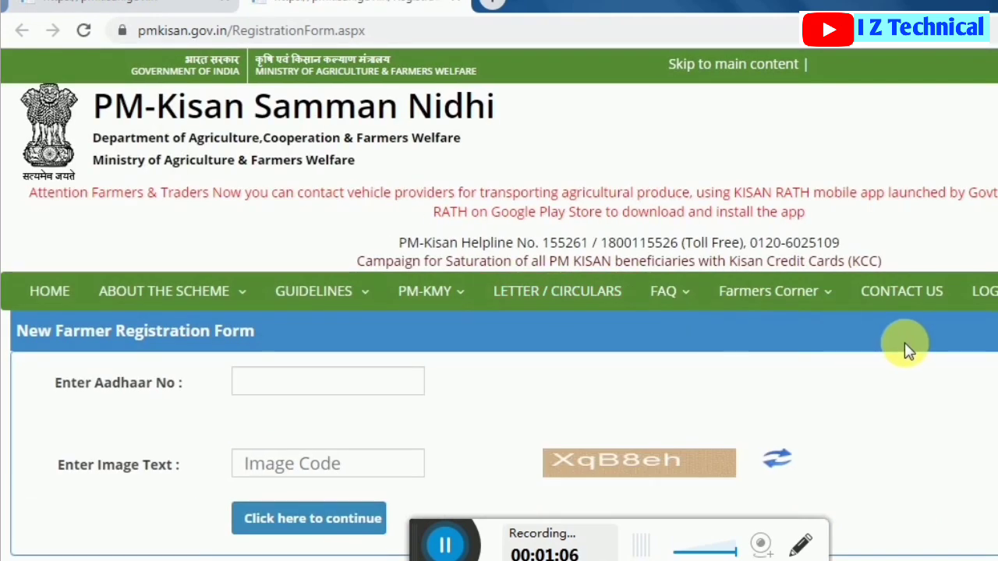
Submit the farmer's Aadhaar number with the image code and acknowledge the no-record-found alert.
{"action": "left_click", "coordinate": [289, 383]}
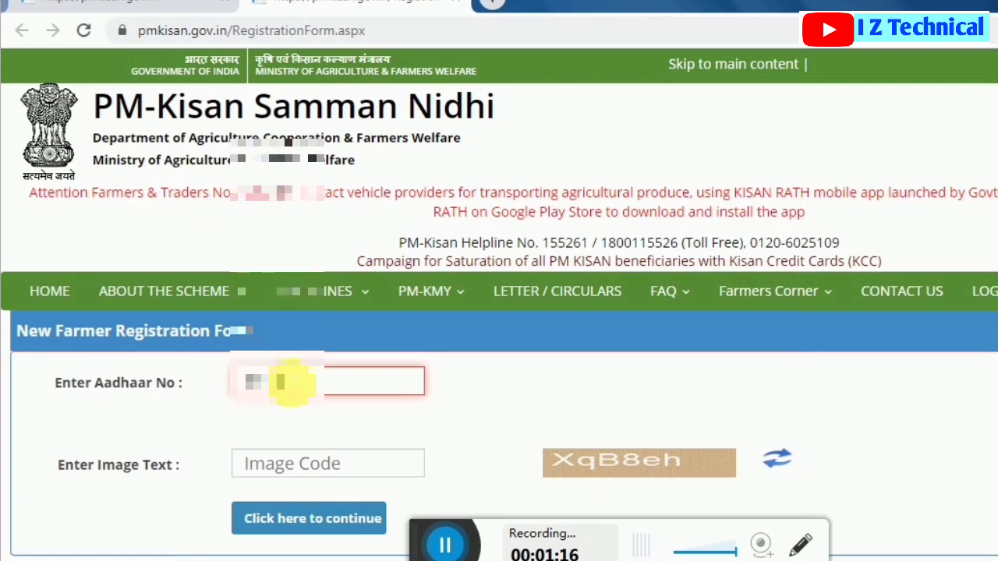
{"action": "left_click", "coordinate": [293, 462]}
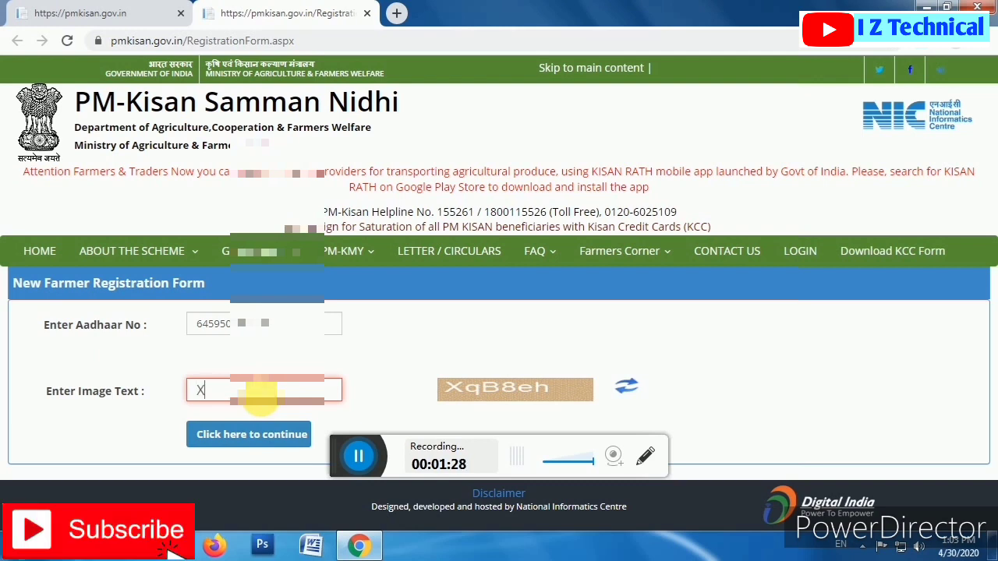
{"action": "type", "text": "Xq"}
{"action": "type", "text": "B8eh"}
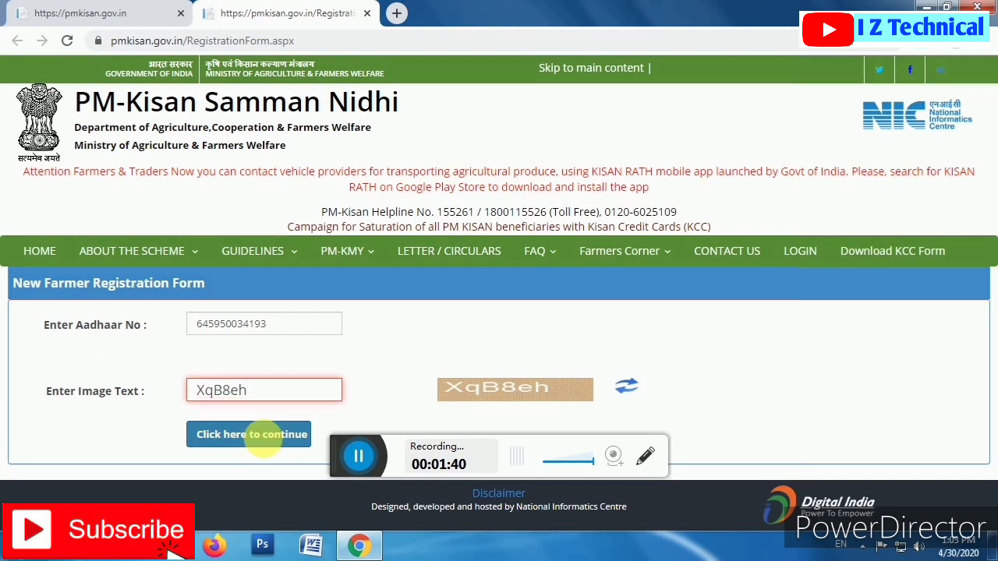
{"action": "left_click", "coordinate": [262, 438]}
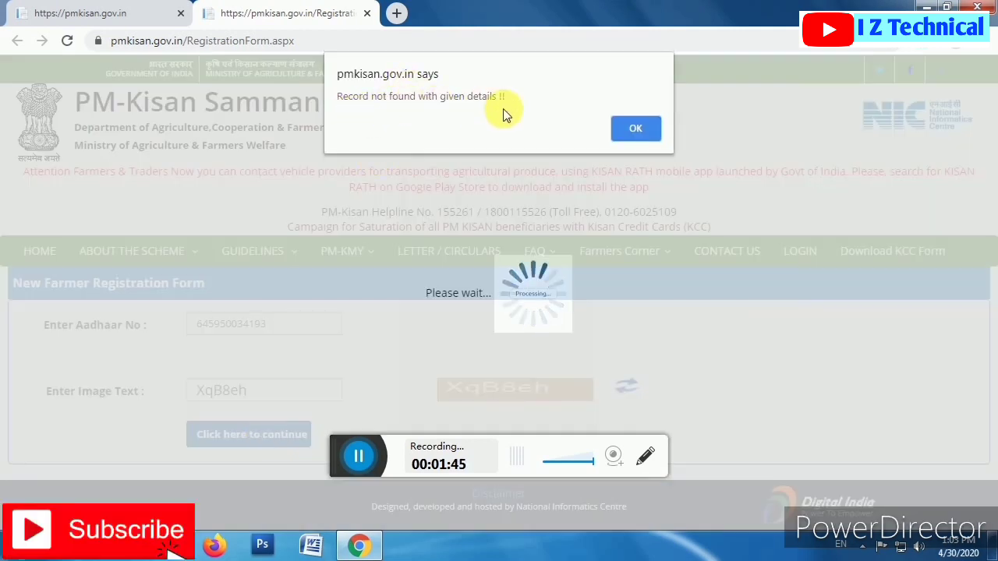
{"action": "left_click", "coordinate": [631, 129]}
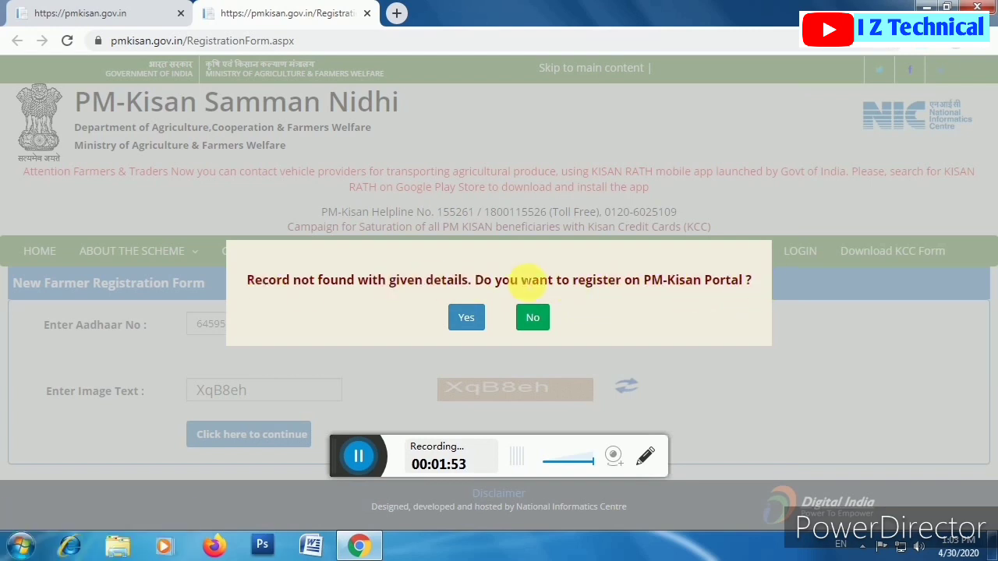
Agree to register, then set the state to ASSAM and the district to NAGAON.
{"action": "left_click", "coordinate": [464, 317]}
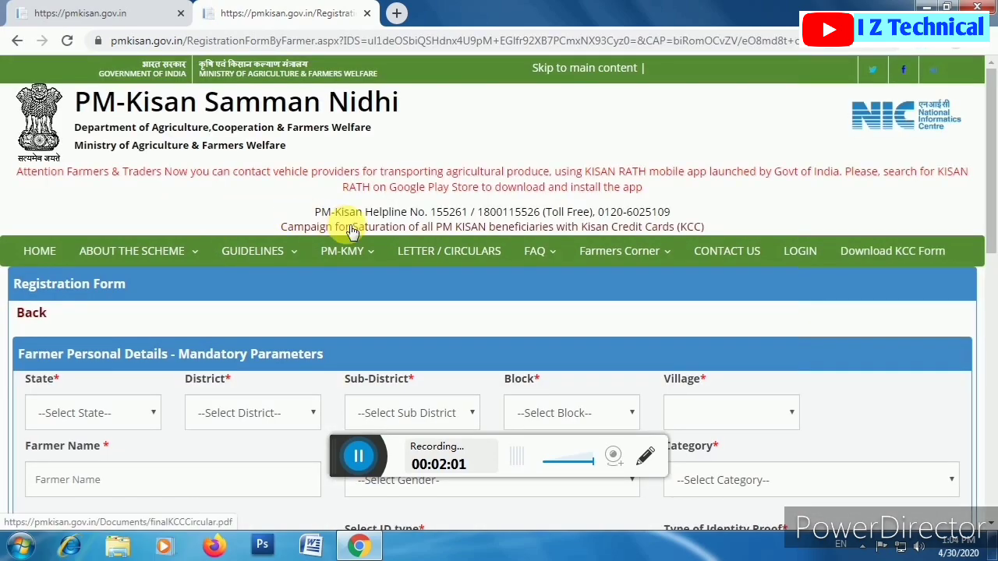
{"action": "scroll", "coordinate": [350, 229], "scroll_direction": "down", "scroll_amount": 3}
{"action": "scroll", "coordinate": [350, 229], "scroll_direction": "up", "scroll_amount": 2}
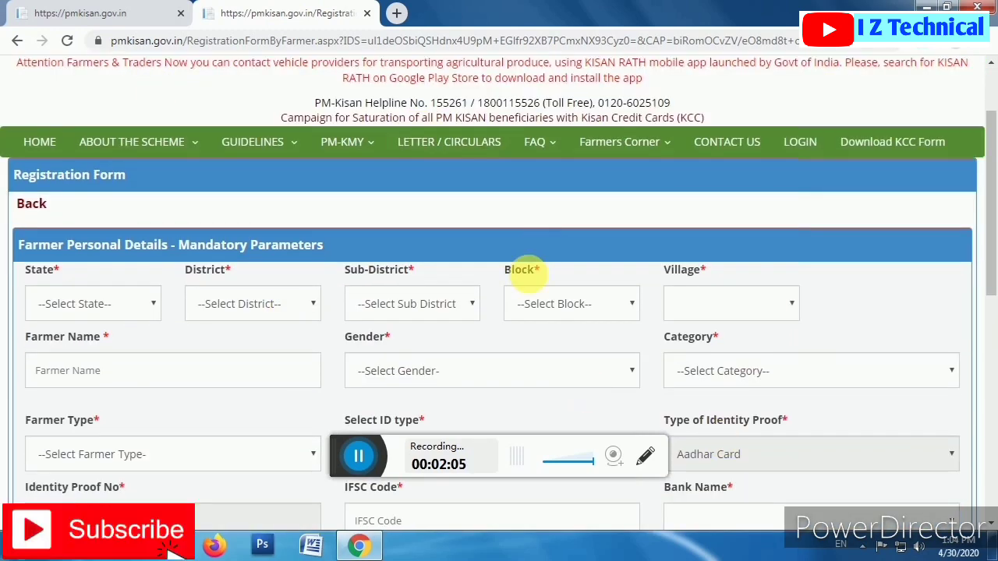
{"action": "scroll", "coordinate": [241, 285], "scroll_direction": "up", "scroll_amount": 1}
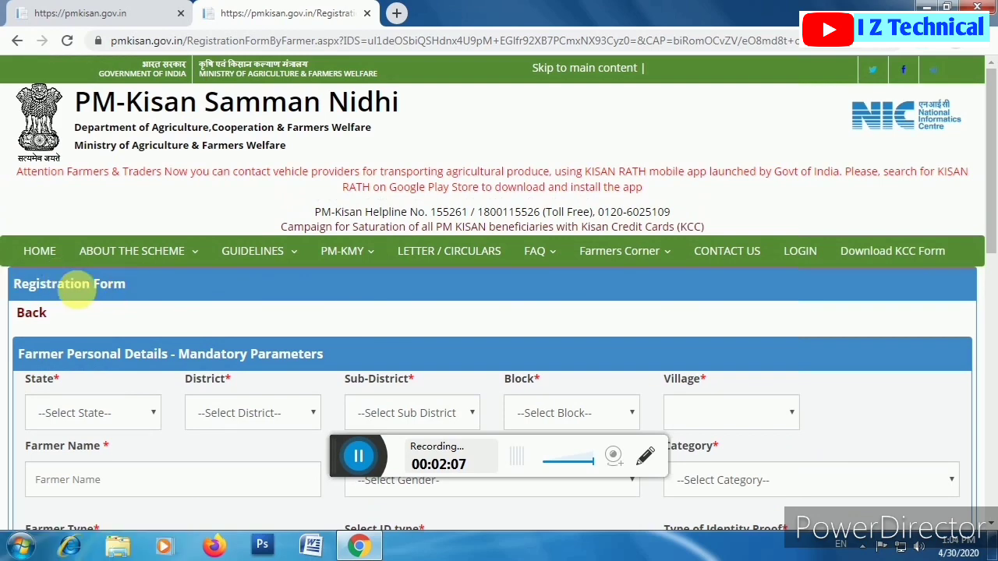
{"action": "scroll", "coordinate": [202, 321], "scroll_direction": "down", "scroll_amount": 1}
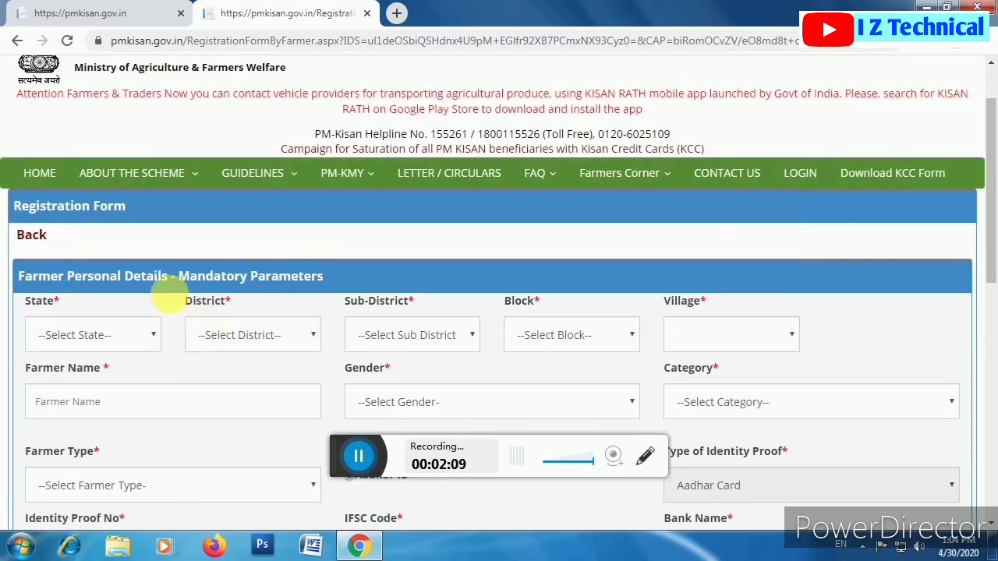
{"action": "scroll", "coordinate": [336, 305], "scroll_direction": "down", "scroll_amount": 1}
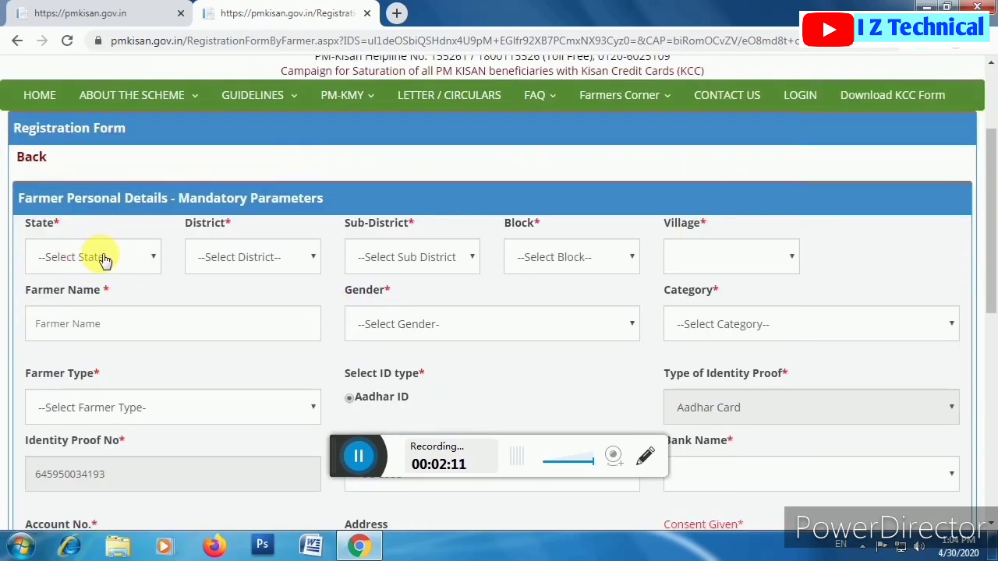
{"action": "left_click", "coordinate": [107, 260]}
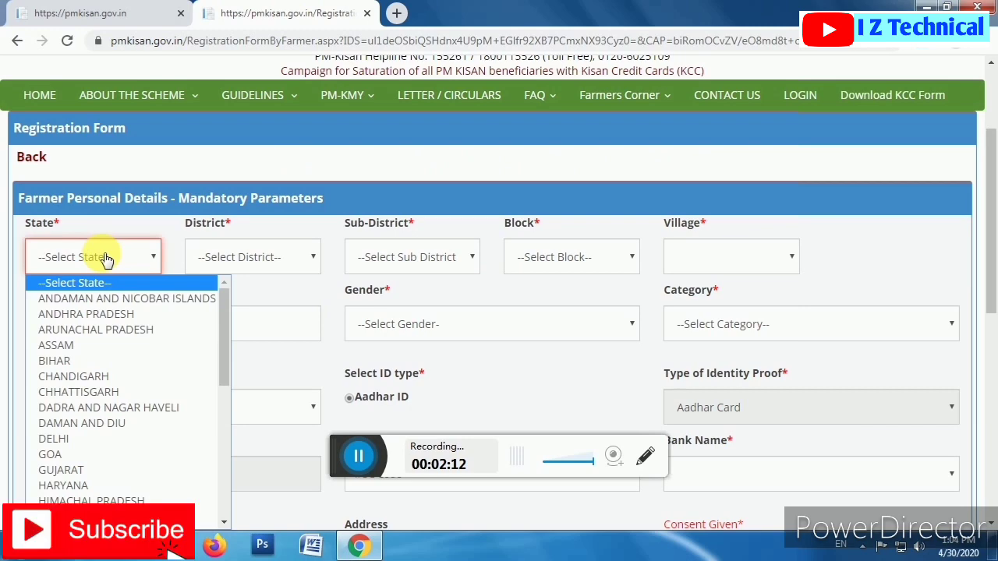
{"action": "left_click", "coordinate": [99, 346]}
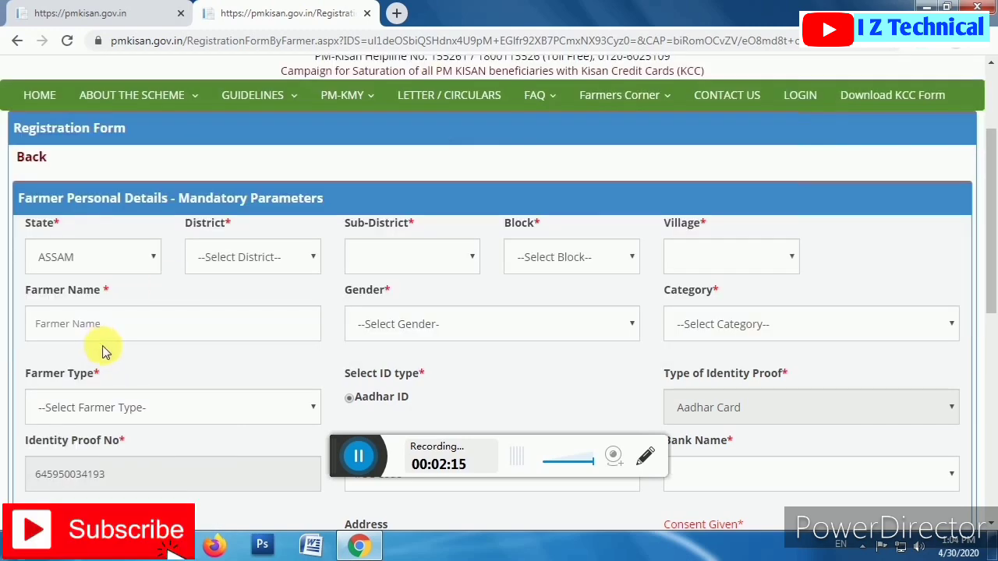
{"action": "left_click", "coordinate": [251, 258]}
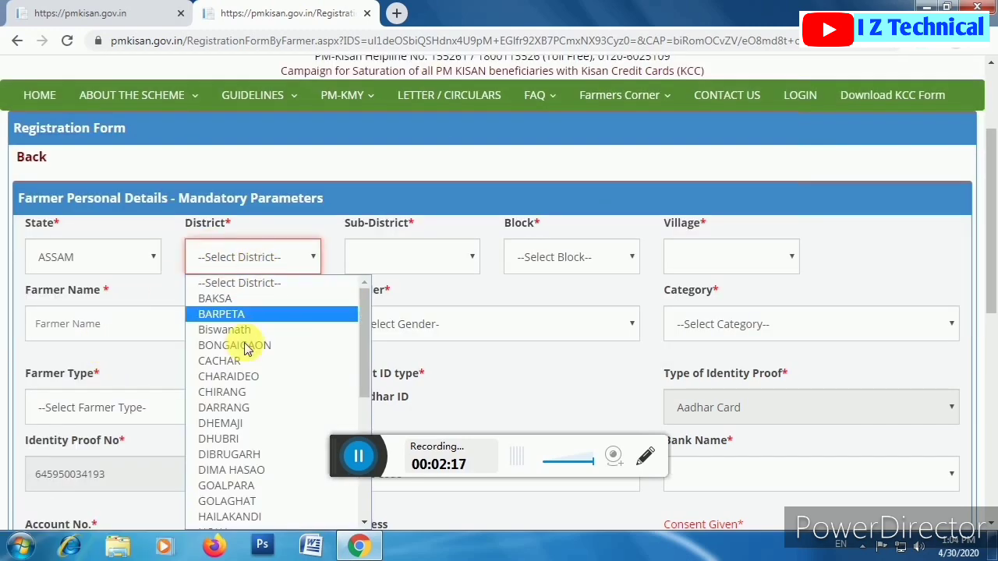
{"action": "scroll", "coordinate": [243, 410], "scroll_direction": "down", "scroll_amount": 5}
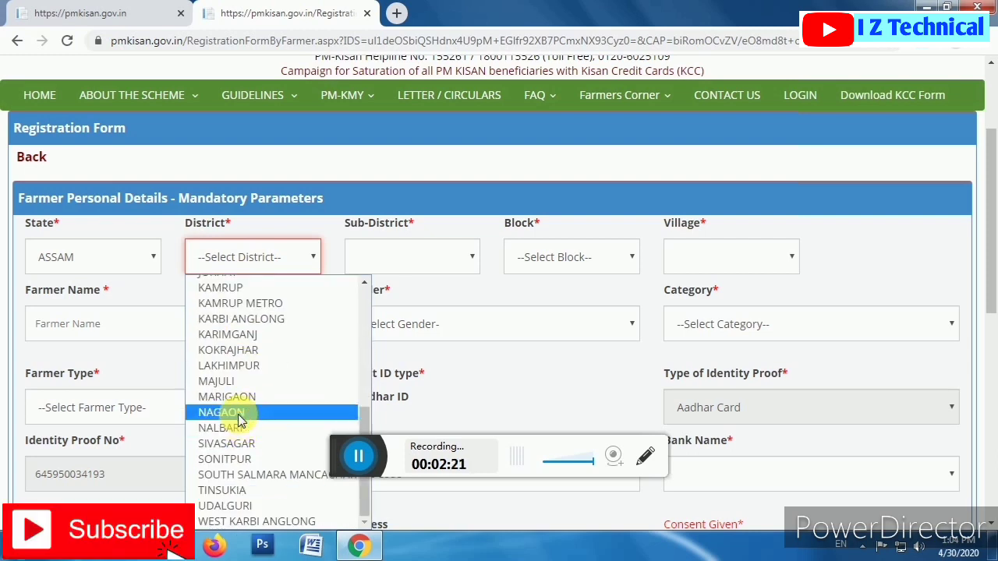
{"action": "left_click", "coordinate": [233, 413]}
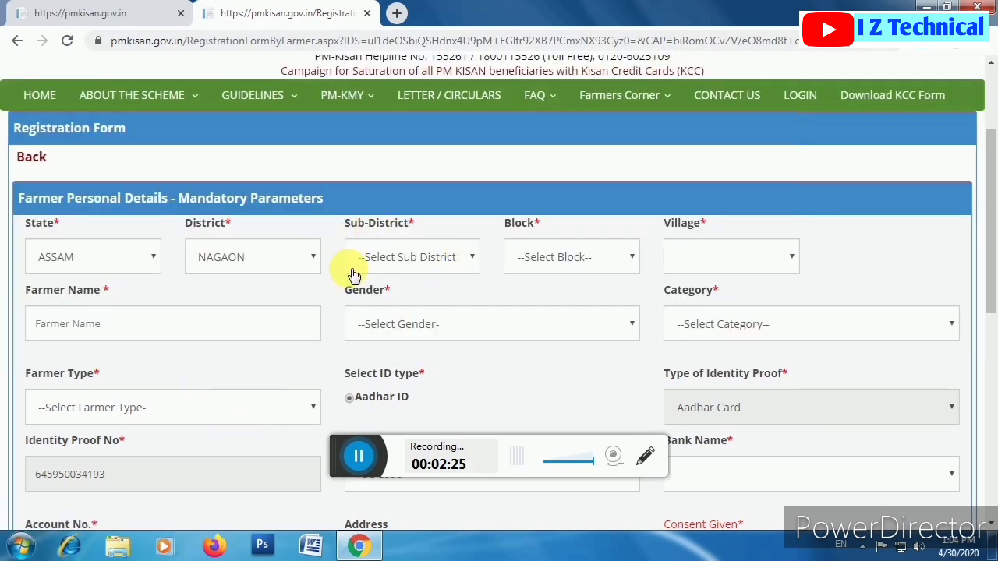
Set sub-district Doboka, block BINAKANDI and village Hatikali (285261).
{"action": "left_click", "coordinate": [398, 262]}
{"action": "left_click", "coordinate": [390, 314]}
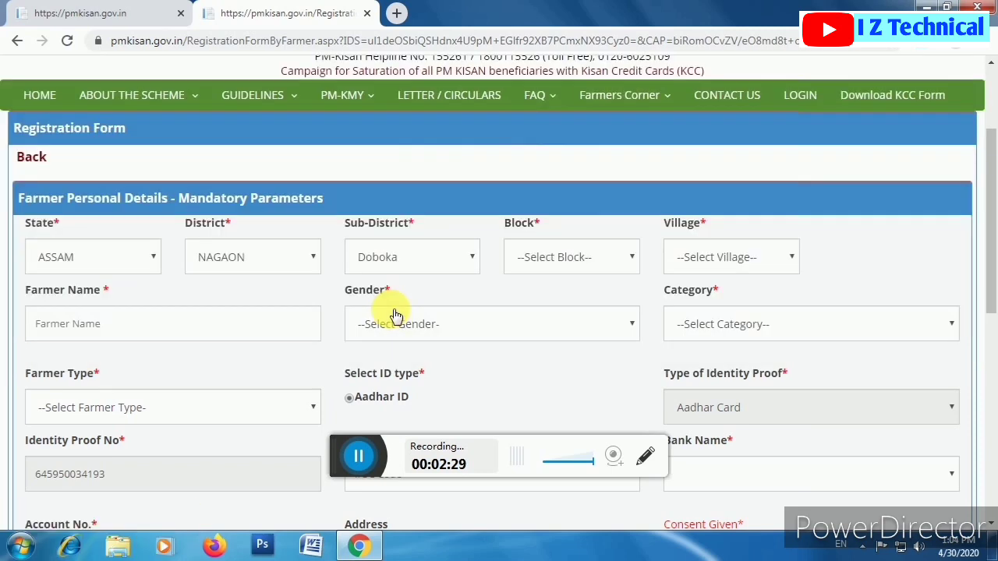
{"action": "left_click", "coordinate": [535, 258]}
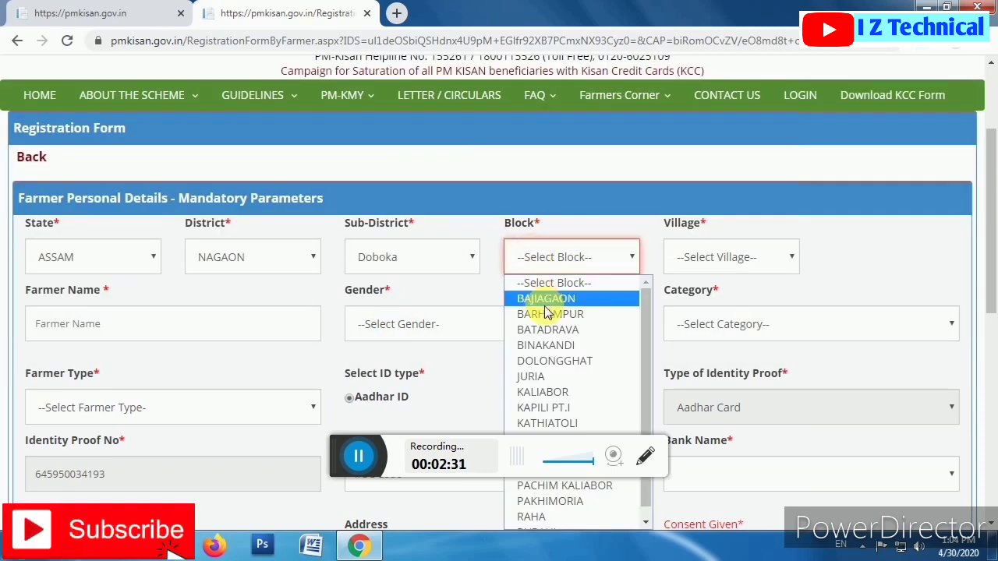
{"action": "left_click", "coordinate": [550, 348]}
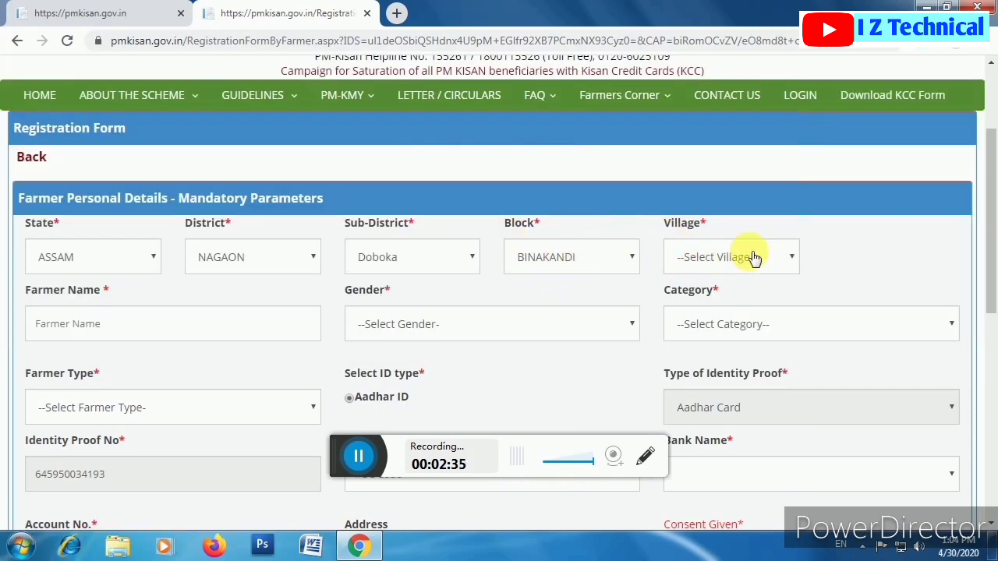
{"action": "left_click", "coordinate": [742, 257]}
{"action": "scroll", "coordinate": [737, 326], "scroll_direction": "down", "scroll_amount": 5}
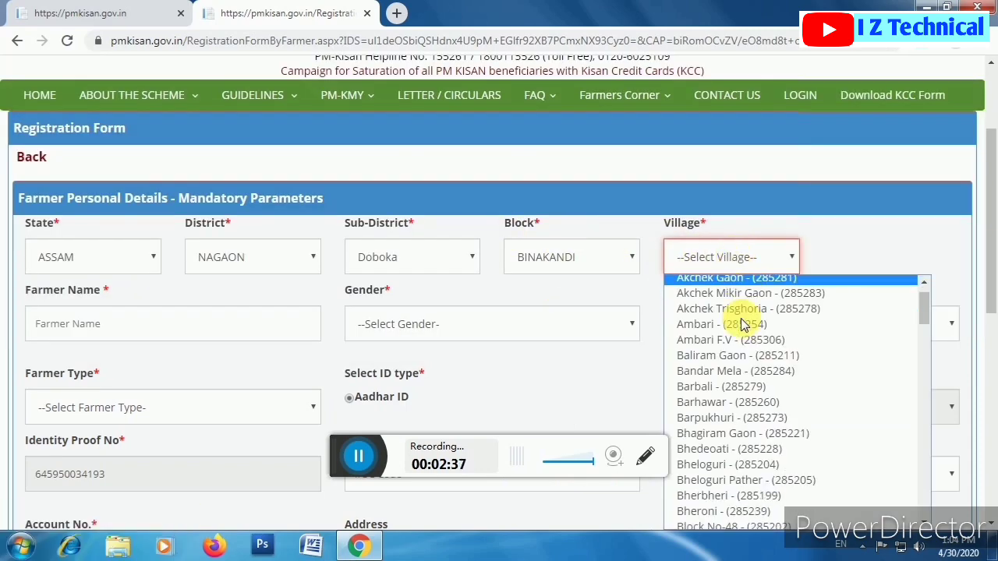
{"action": "scroll", "coordinate": [742, 328], "scroll_direction": "down", "scroll_amount": 8}
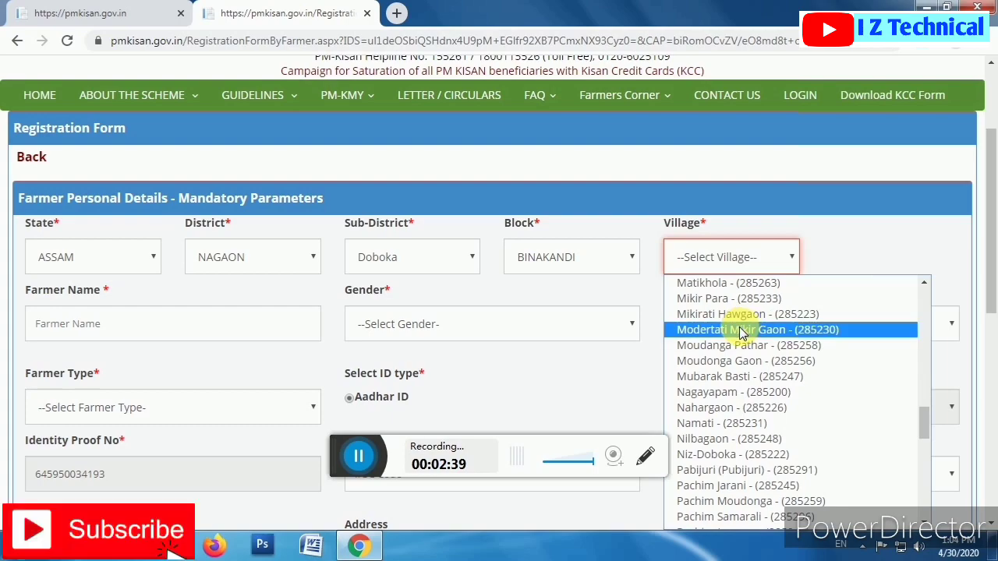
{"action": "scroll", "coordinate": [741, 333], "scroll_direction": "up", "scroll_amount": 2}
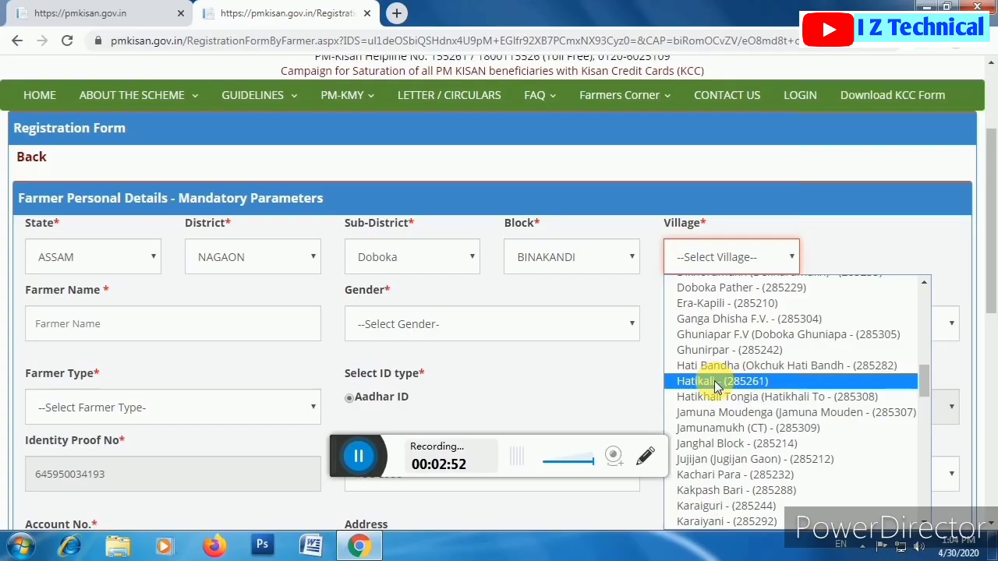
{"action": "left_click", "coordinate": [716, 381]}
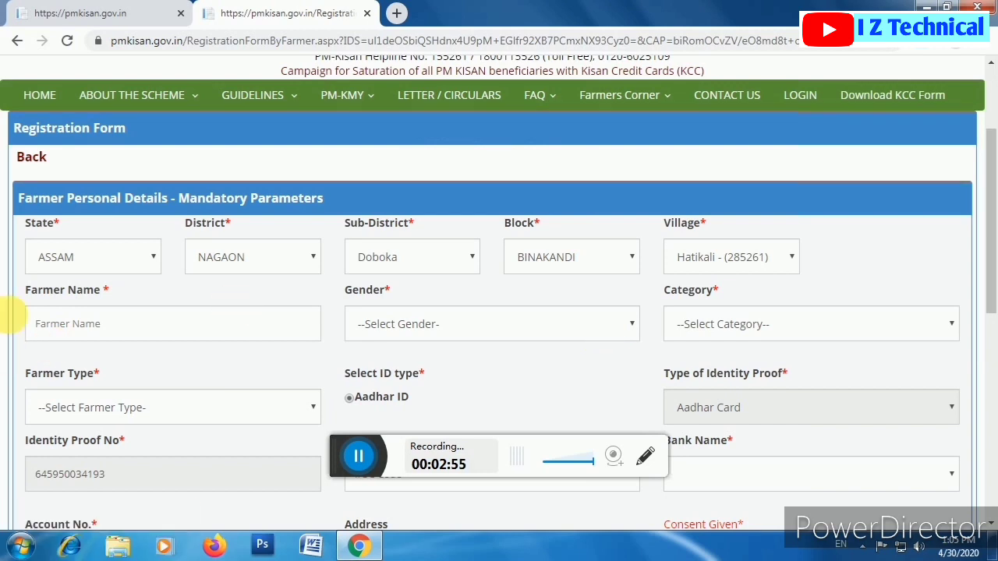
Enter the farmer's name and set gender Male, category General/Others, farmer type Small (1-2Ha).
{"action": "left_click", "coordinate": [134, 326]}
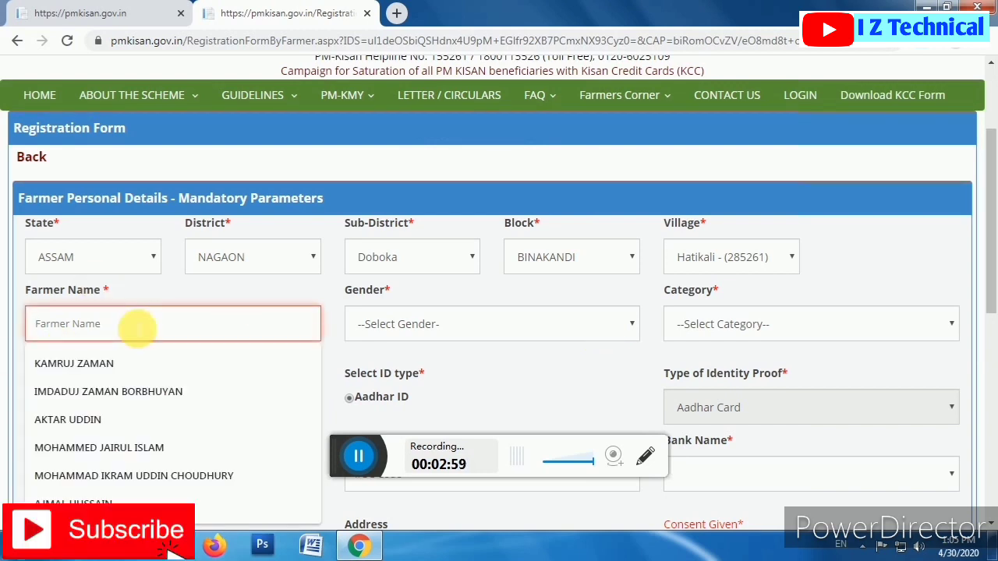
{"action": "type", "text": "s"}
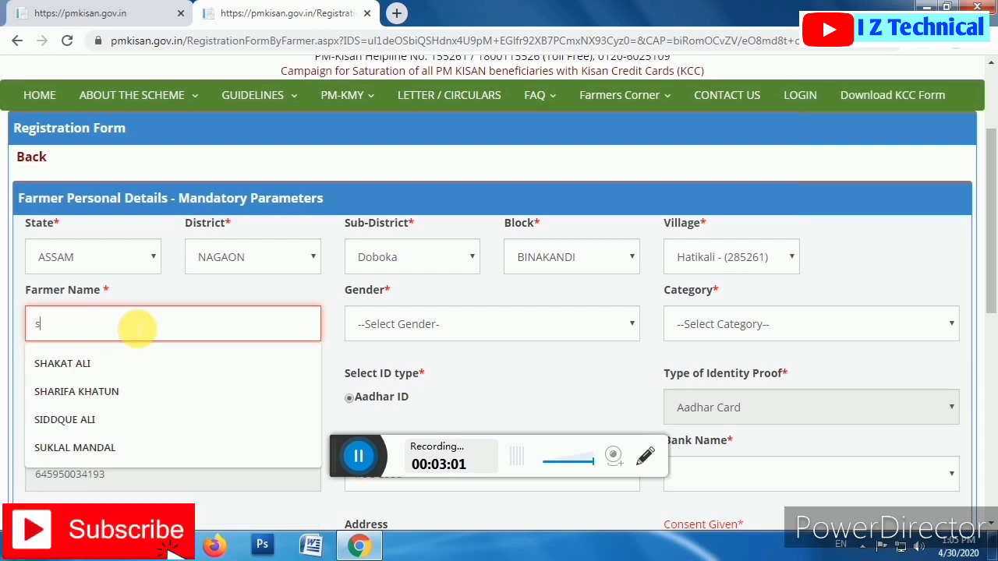
{"action": "key", "text": "BackSpace"}
{"action": "type", "text": "SHAHI"}
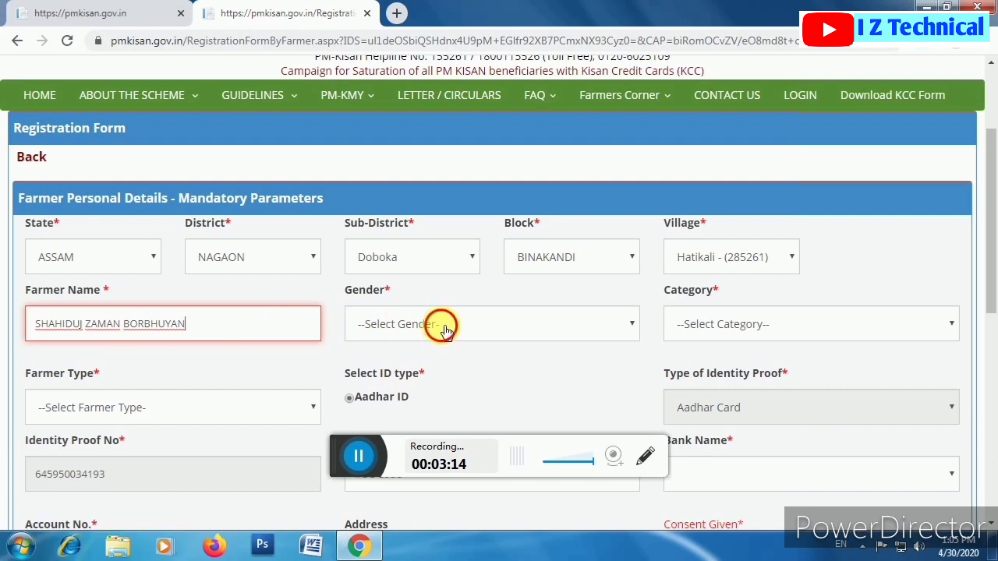
{"action": "left_click", "coordinate": [445, 328]}
{"action": "left_click", "coordinate": [430, 363]}
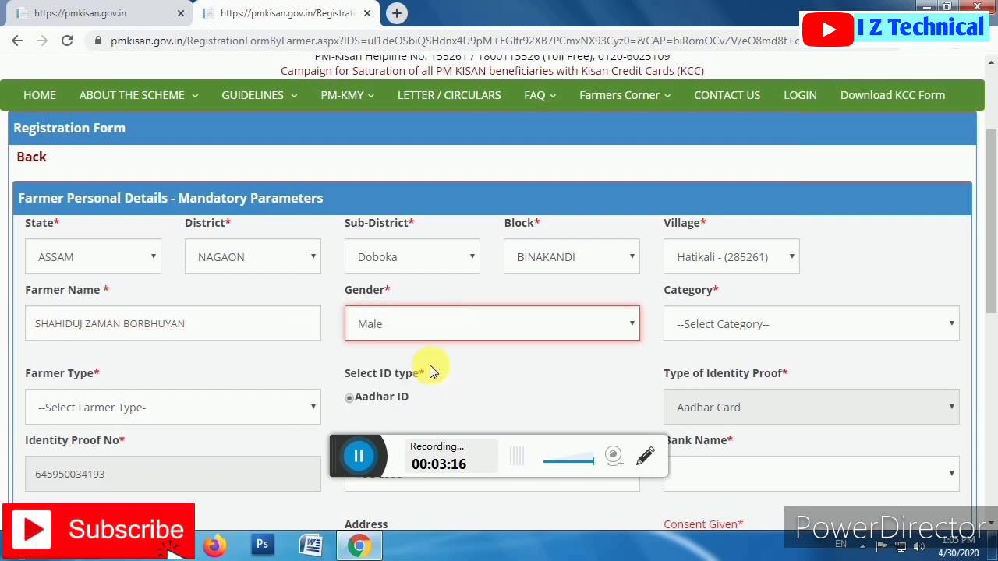
{"action": "left_click", "coordinate": [747, 323]}
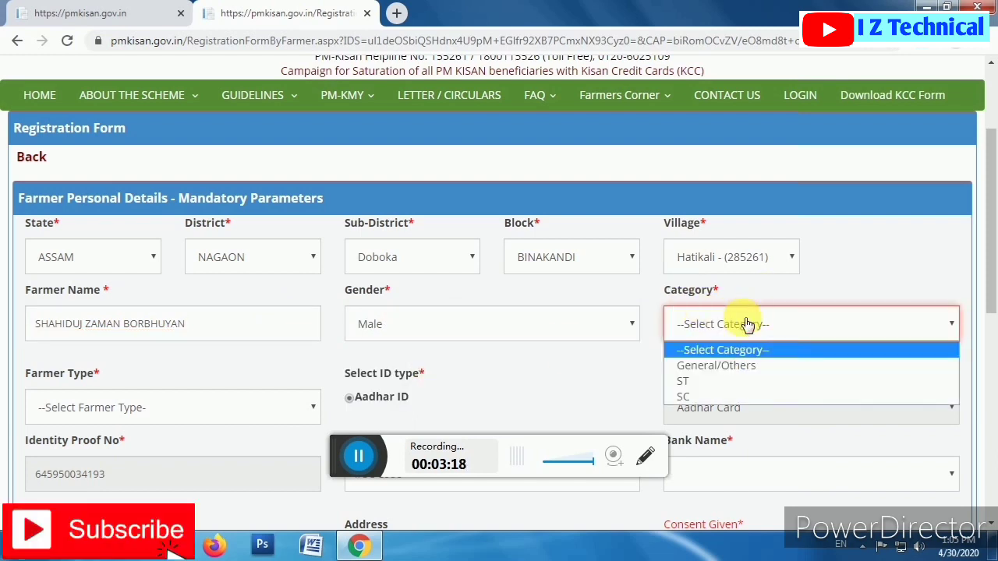
{"action": "left_click", "coordinate": [715, 367]}
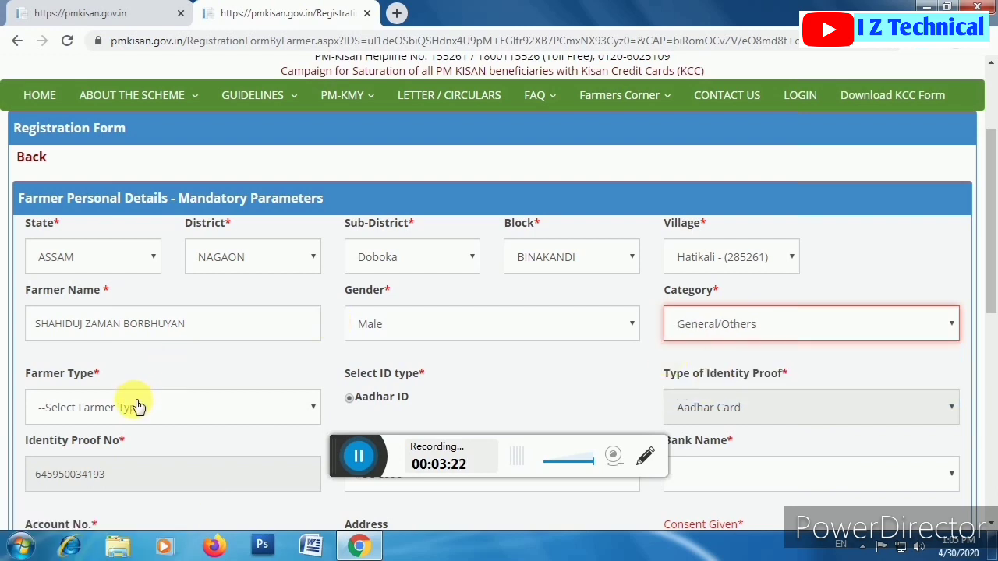
{"action": "left_click", "coordinate": [179, 408]}
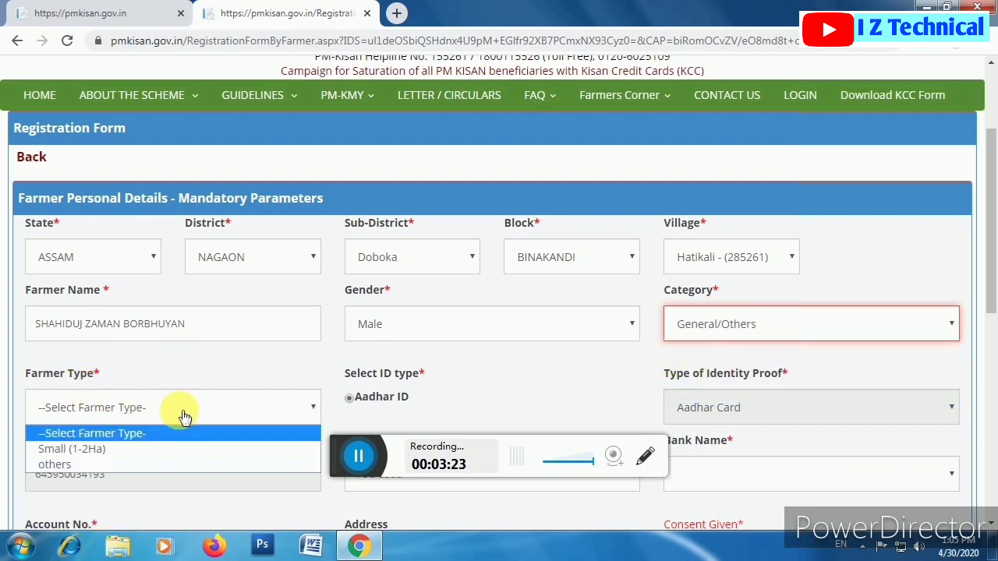
{"action": "left_click", "coordinate": [150, 447]}
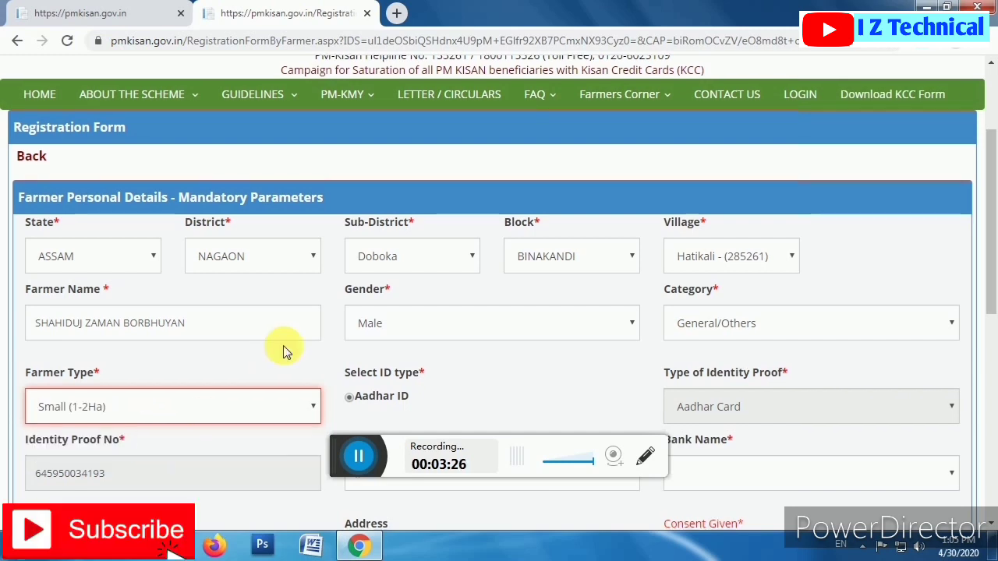
Fill in IFSC code SBIN0008751 and choose STATE BANK OF INDIA as the bank.
{"action": "scroll", "coordinate": [283, 346], "scroll_direction": "down", "scroll_amount": 1}
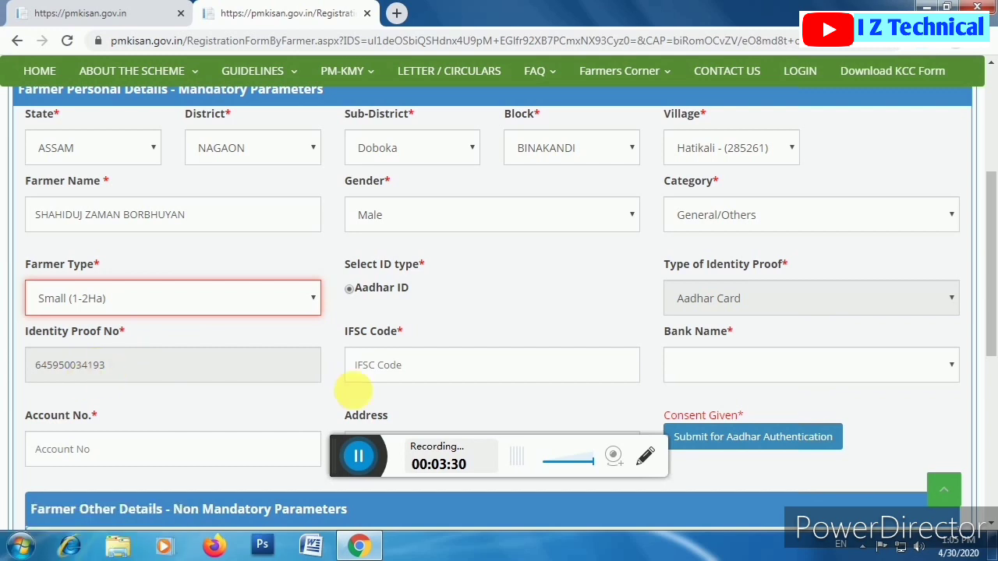
{"action": "left_click", "coordinate": [397, 373]}
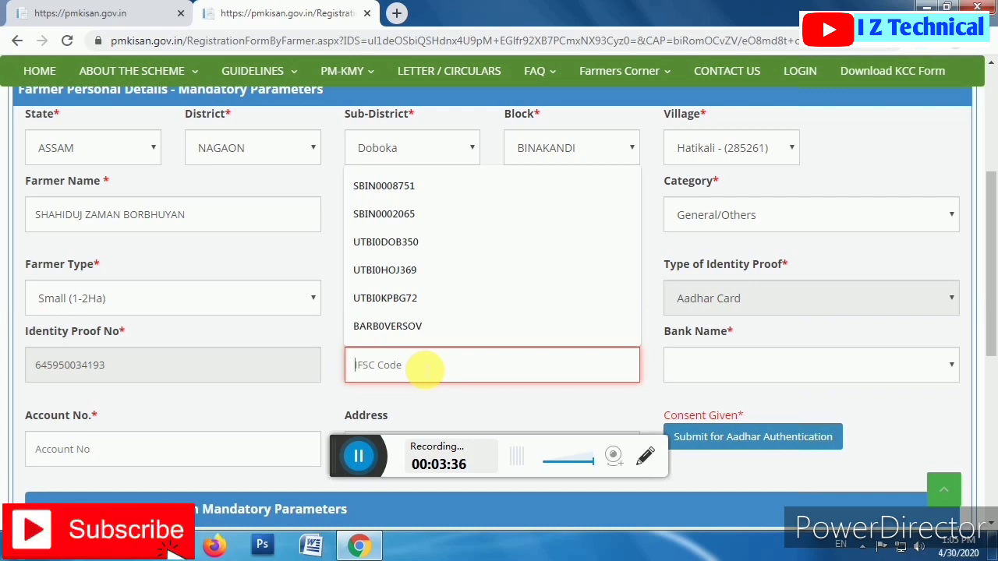
{"action": "left_click", "coordinate": [384, 186]}
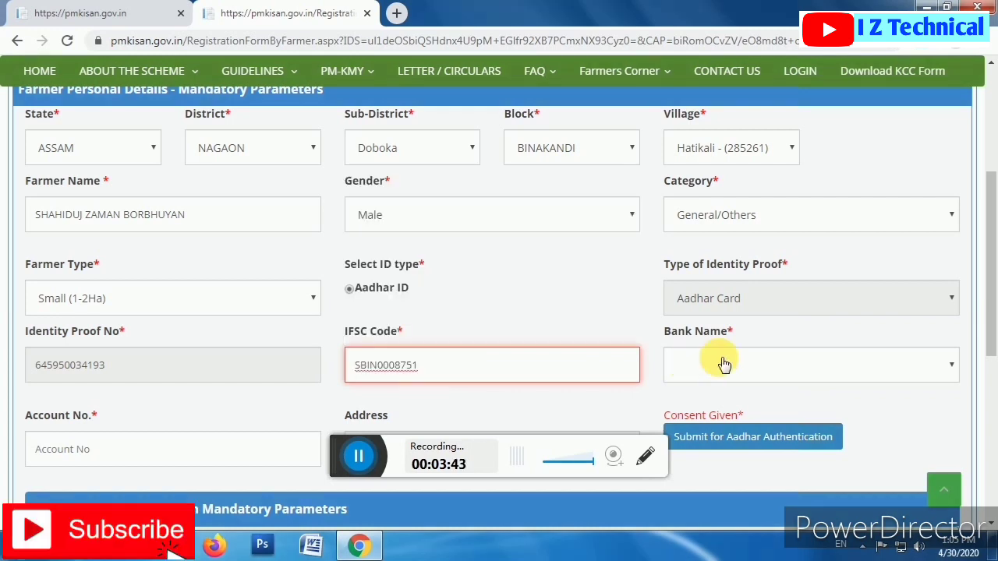
{"action": "left_click", "coordinate": [765, 372]}
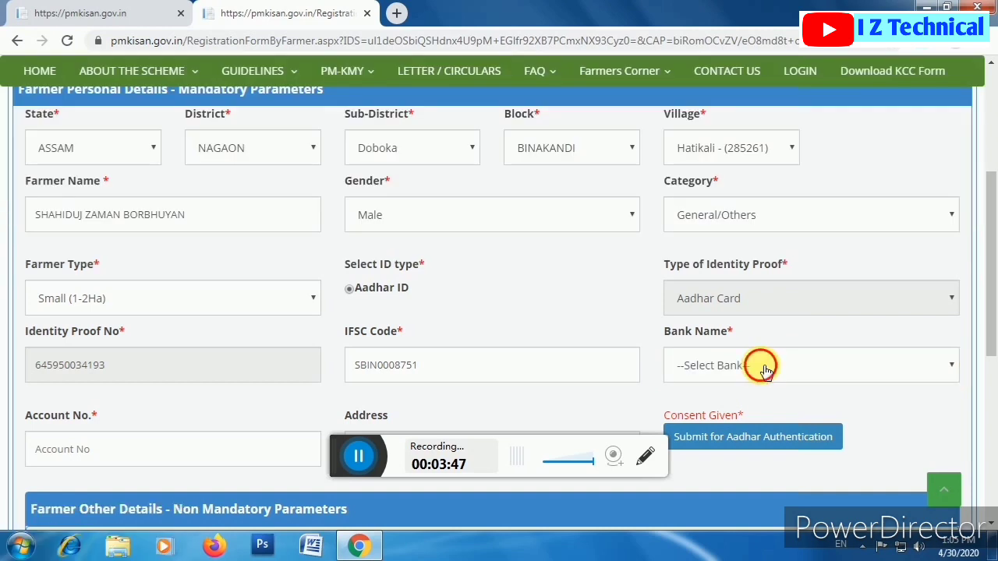
{"action": "left_click", "coordinate": [765, 370]}
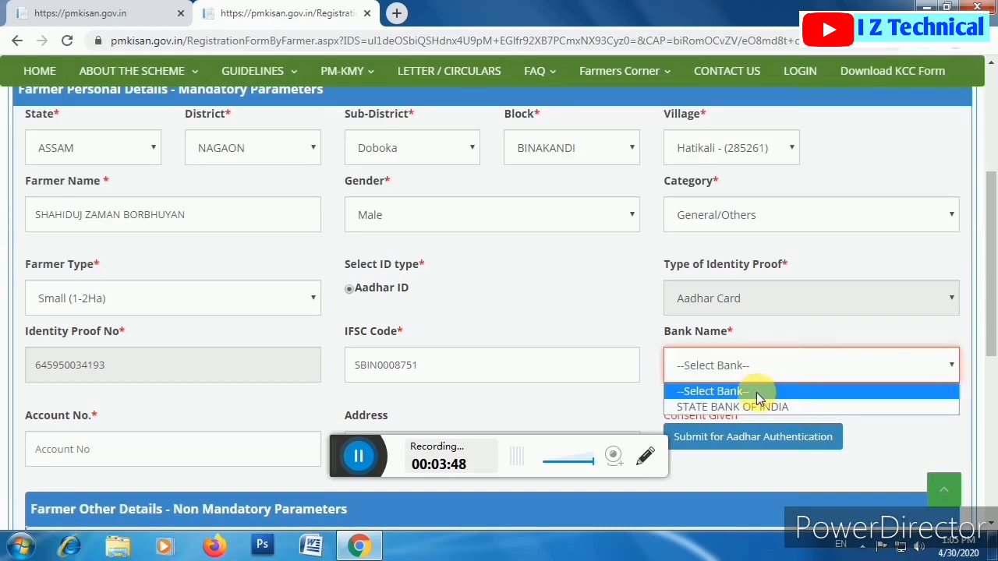
{"action": "left_click", "coordinate": [724, 407]}
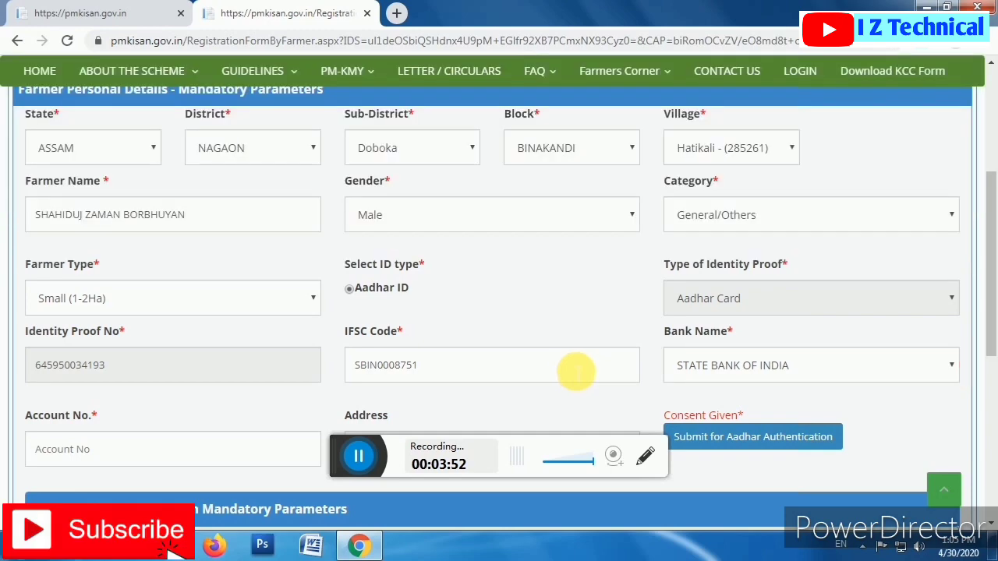
{"action": "scroll", "coordinate": [559, 288], "scroll_direction": "down", "scroll_amount": 3}
{"action": "scroll", "coordinate": [560, 289], "scroll_direction": "up", "scroll_amount": 1}
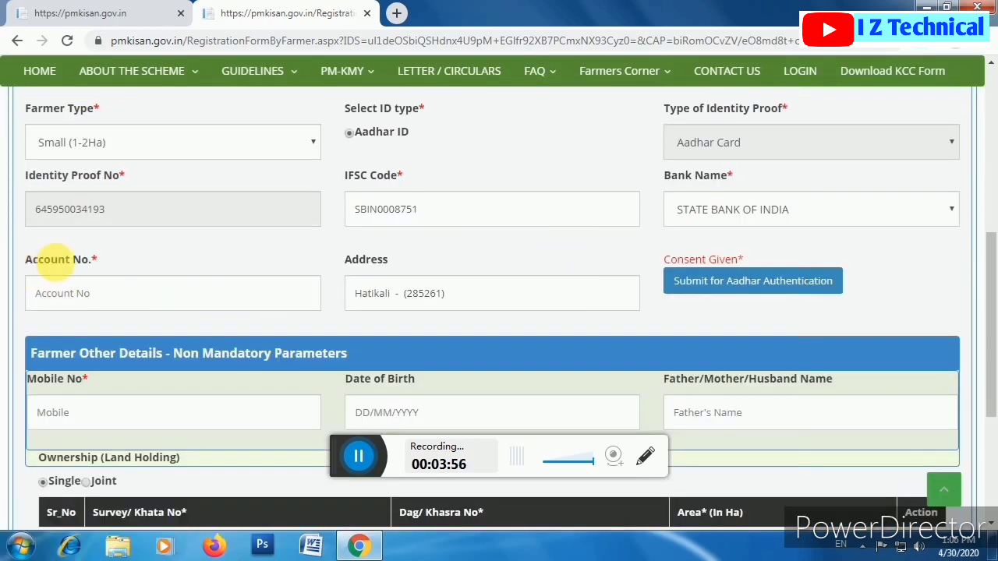
Enter the farmer's bank account number and submit the Aadhaar details for authentication.
{"action": "left_click", "coordinate": [107, 300]}
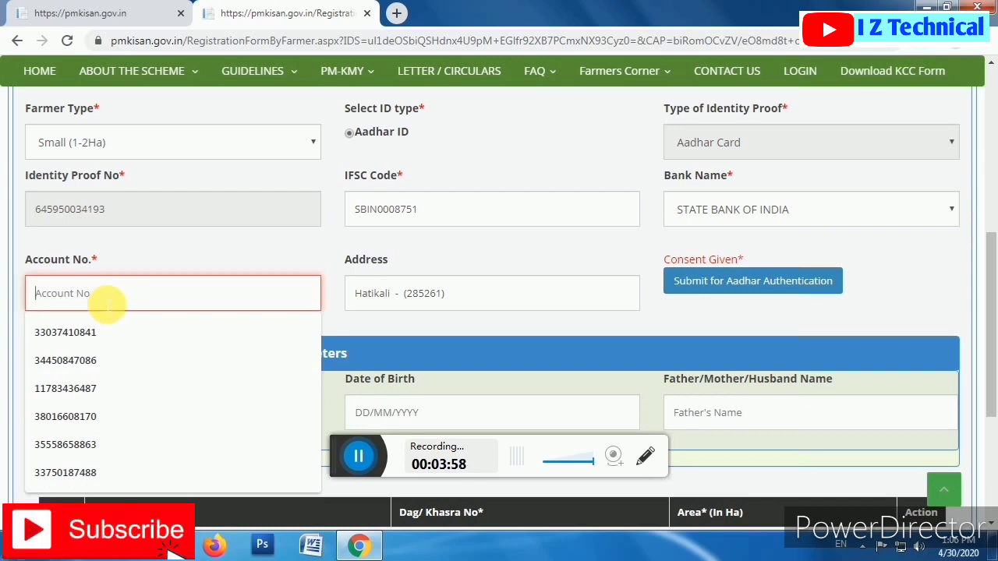
{"action": "type", "text": "3408"}
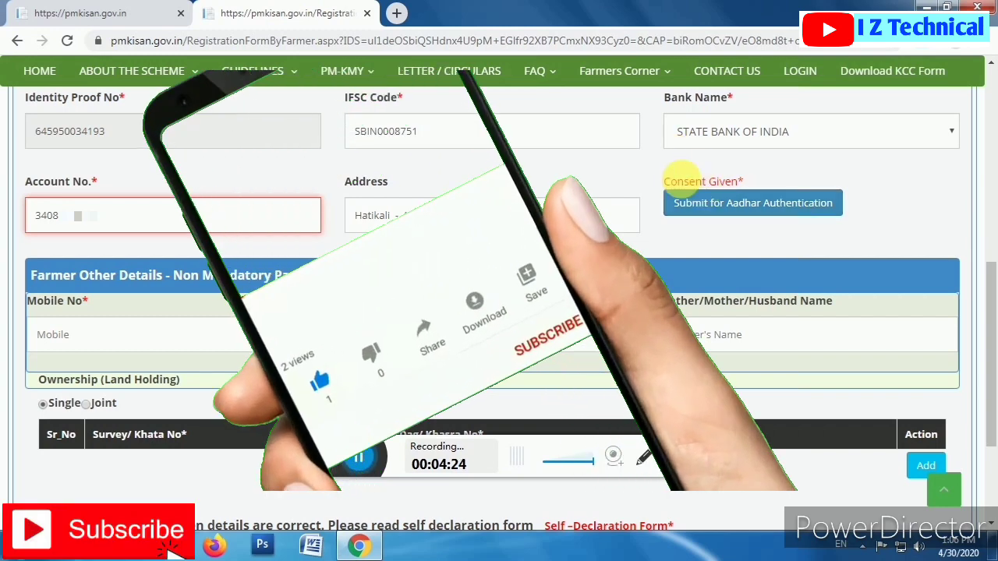
{"action": "left_click", "coordinate": [714, 209]}
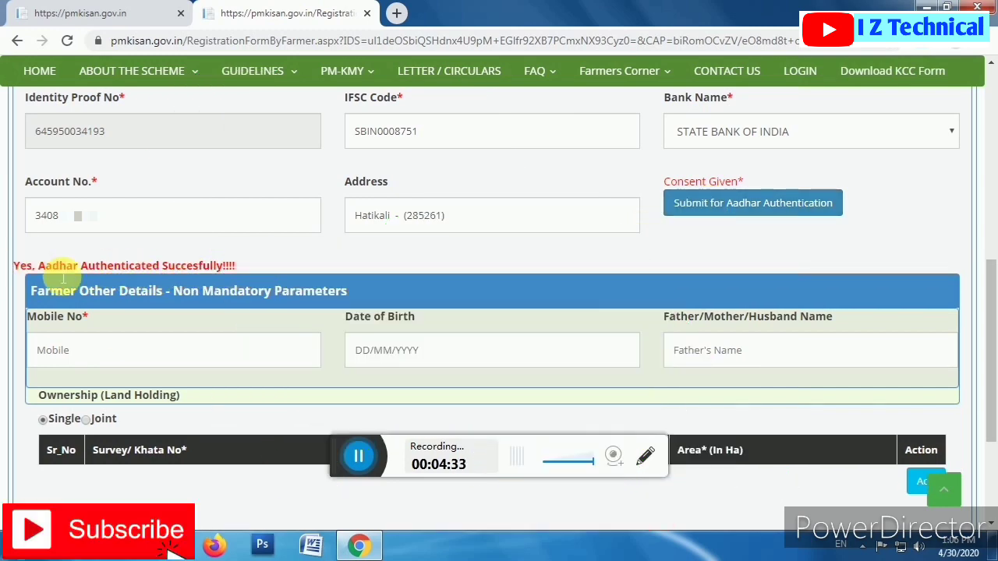
{"action": "scroll", "coordinate": [174, 279], "scroll_direction": "down", "scroll_amount": 1}
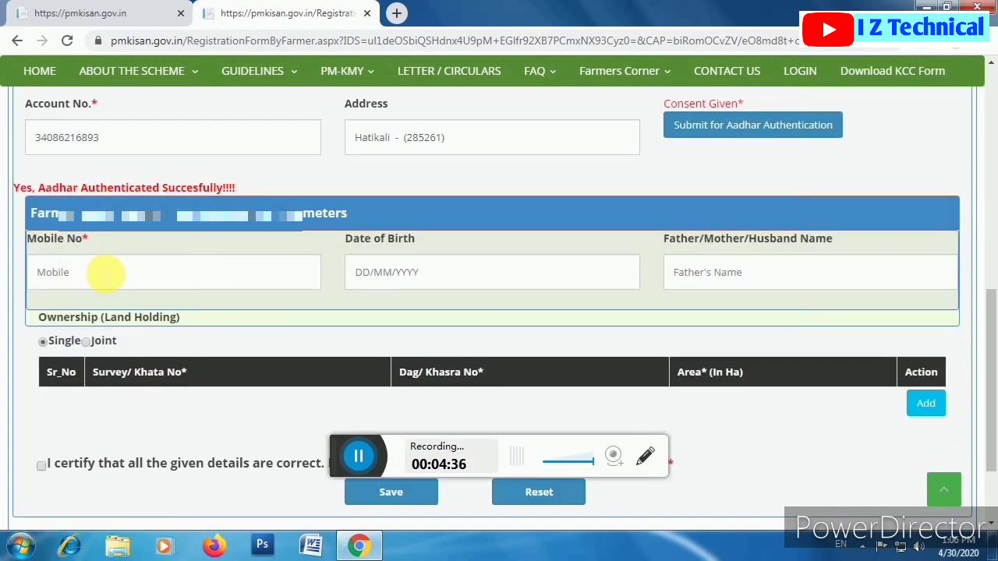
Enter the farmer's mobile number and set land ownership to Joint.
{"action": "left_click", "coordinate": [105, 273]}
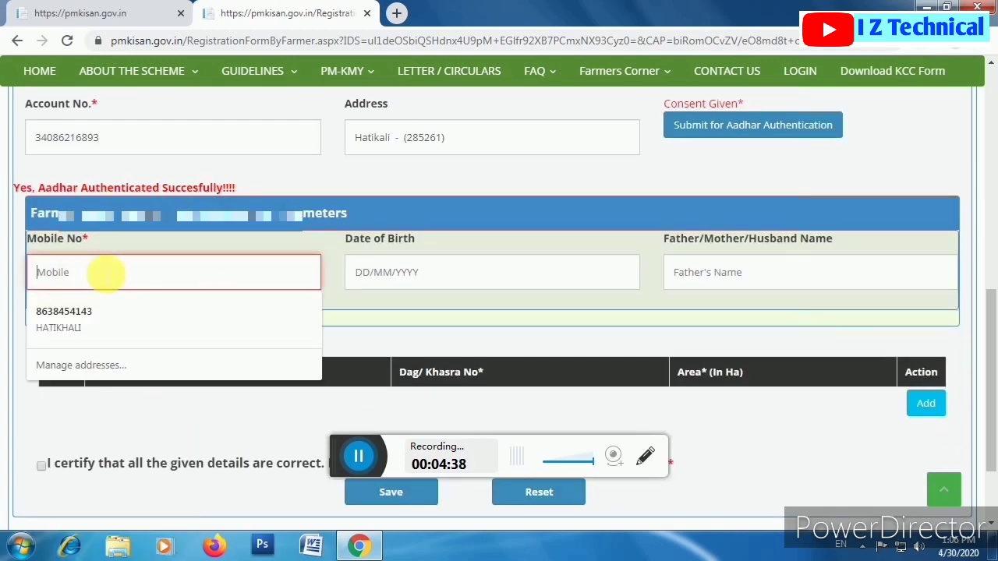
{"action": "type", "text": "70021"}
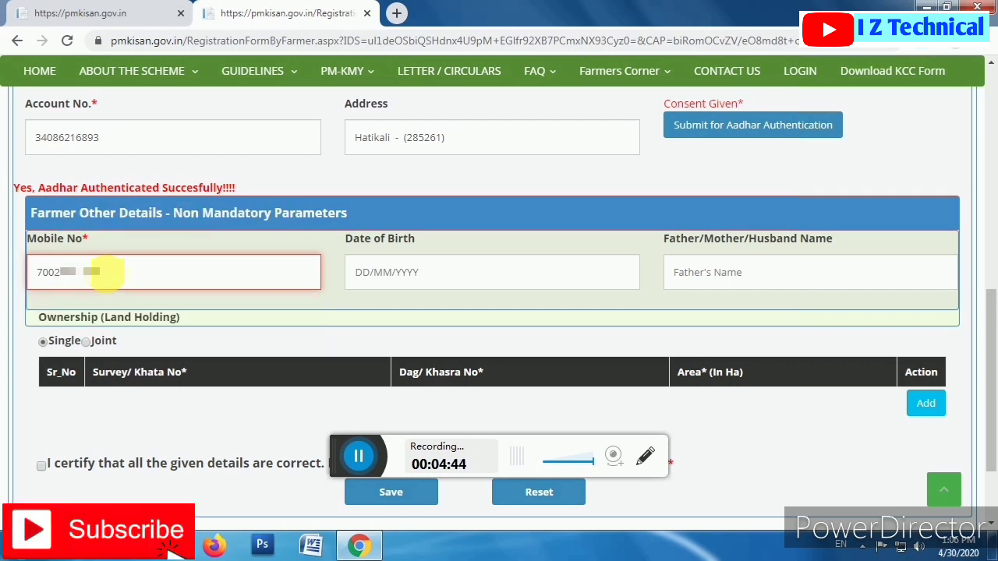
{"action": "scroll", "coordinate": [367, 290], "scroll_direction": "down", "scroll_amount": 1}
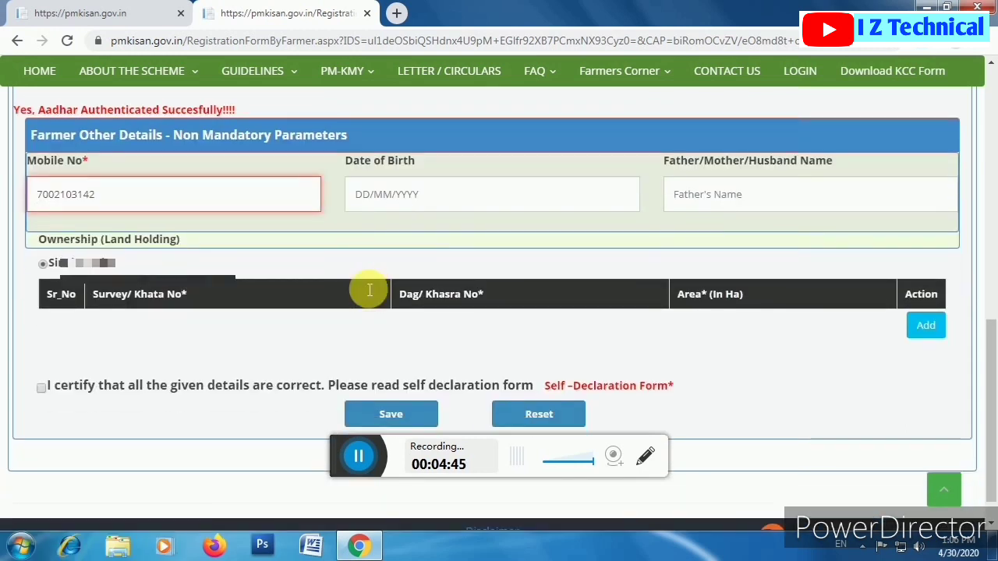
{"action": "left_click", "coordinate": [86, 264]}
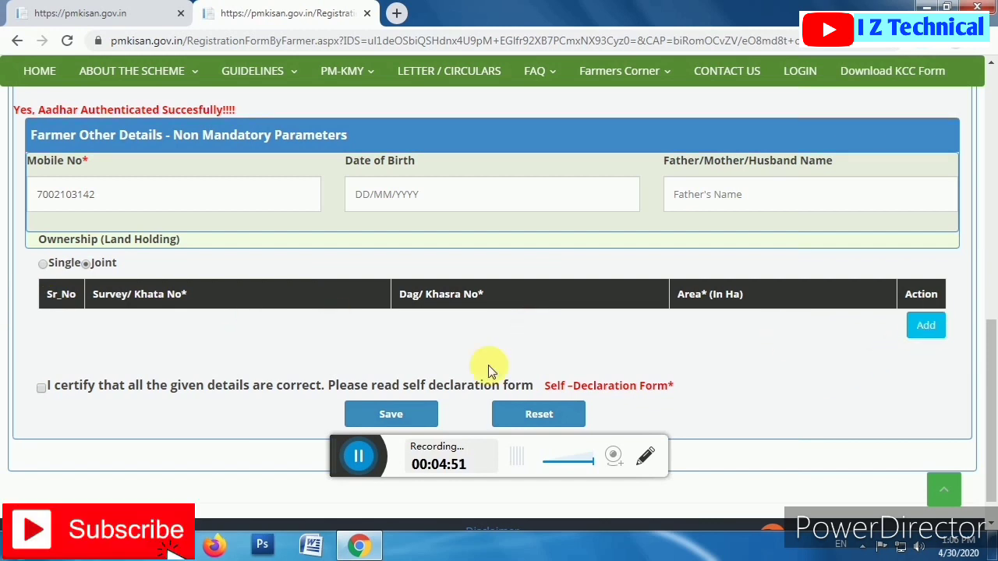
Add a land plot with Survey/Khata 498, Dag/Khasra 145 and area 35 Ha.
{"action": "left_click", "coordinate": [925, 328]}
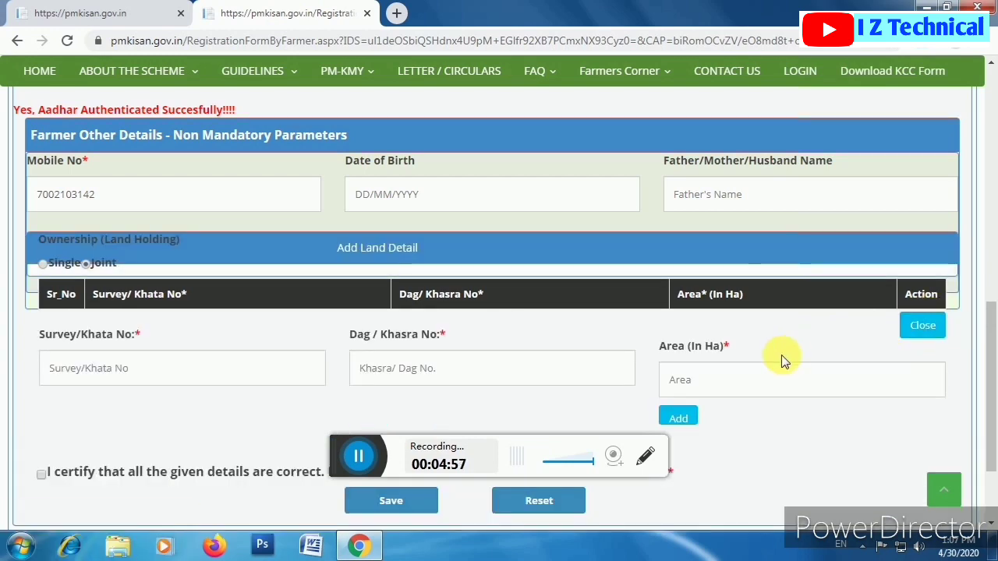
{"action": "scroll", "coordinate": [782, 354], "scroll_direction": "down", "scroll_amount": 2}
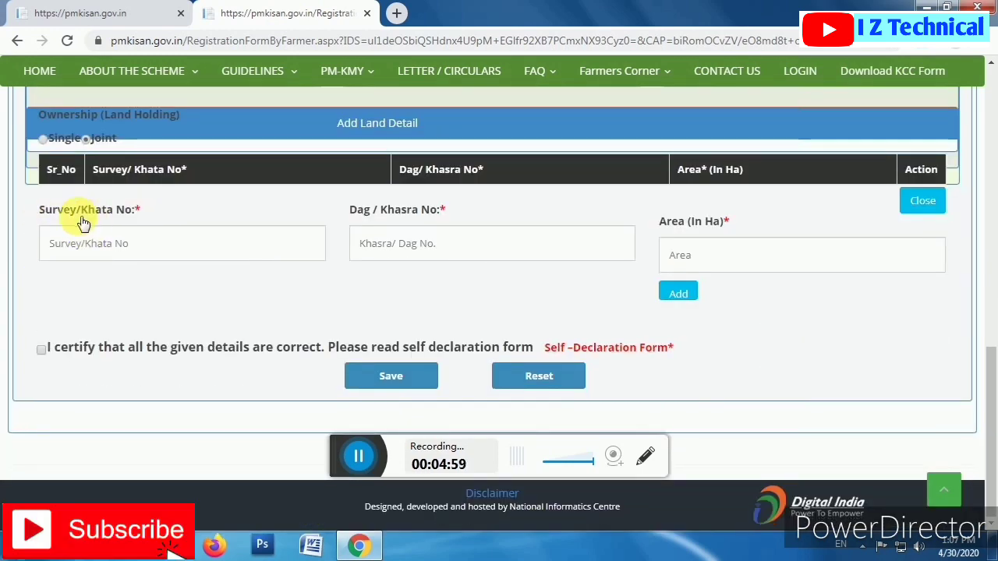
{"action": "left_click", "coordinate": [85, 245]}
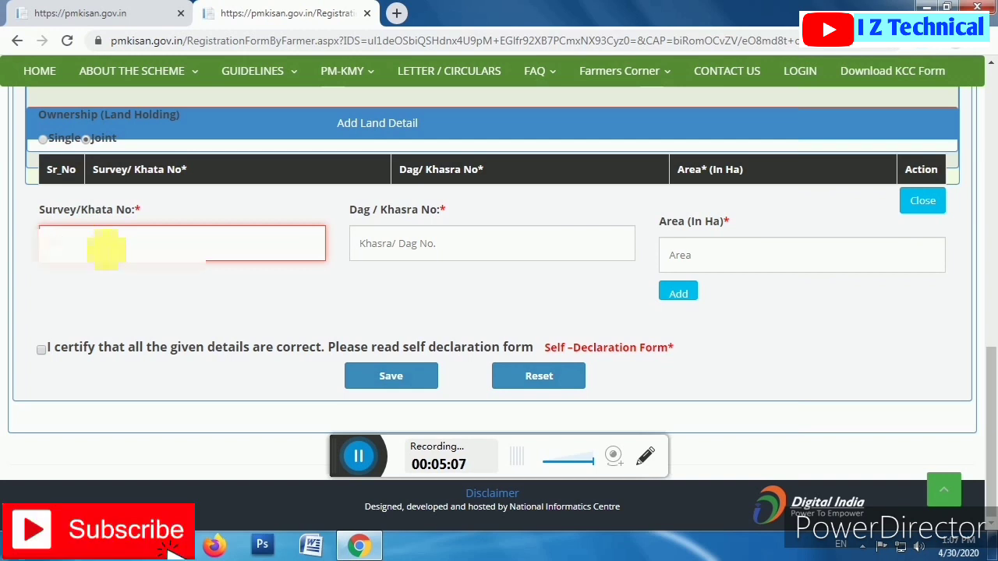
{"action": "left_click", "coordinate": [417, 244]}
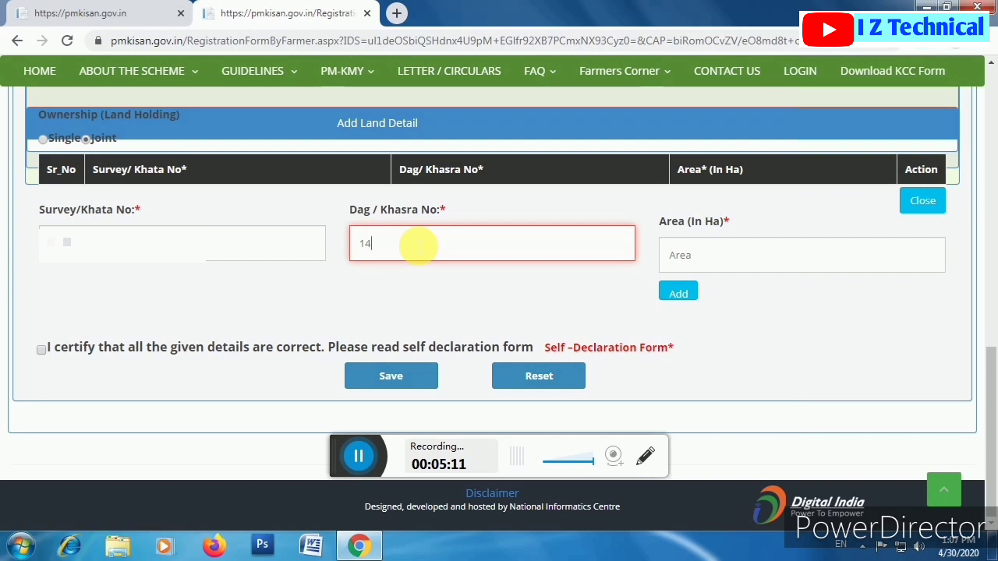
{"action": "left_click", "coordinate": [715, 260]}
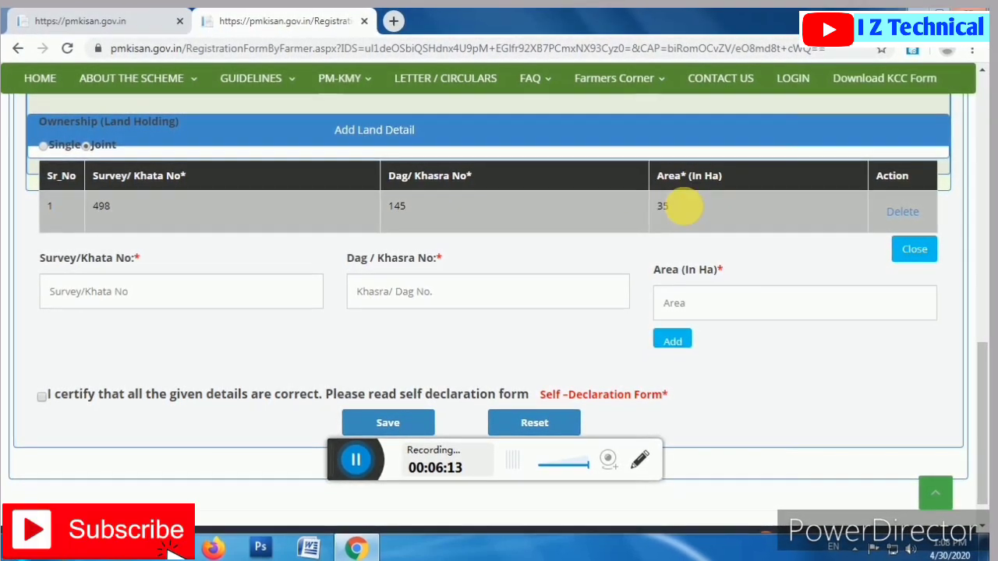
{"action": "scroll", "coordinate": [781, 208], "scroll_direction": "down", "scroll_amount": 1}
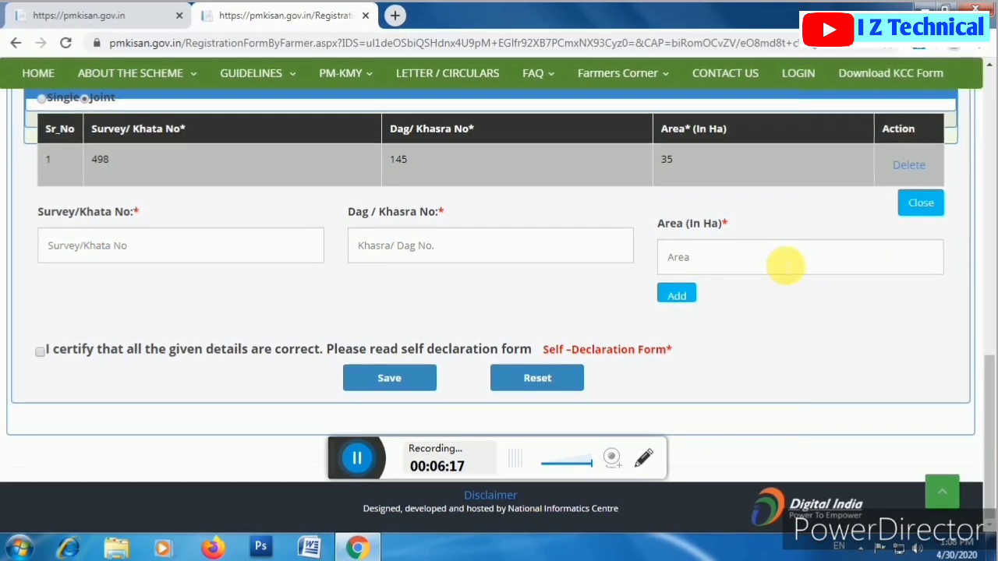
Tick the self-declaration, save the registration, and acknowledge the success message.
{"action": "left_click", "coordinate": [390, 380]}
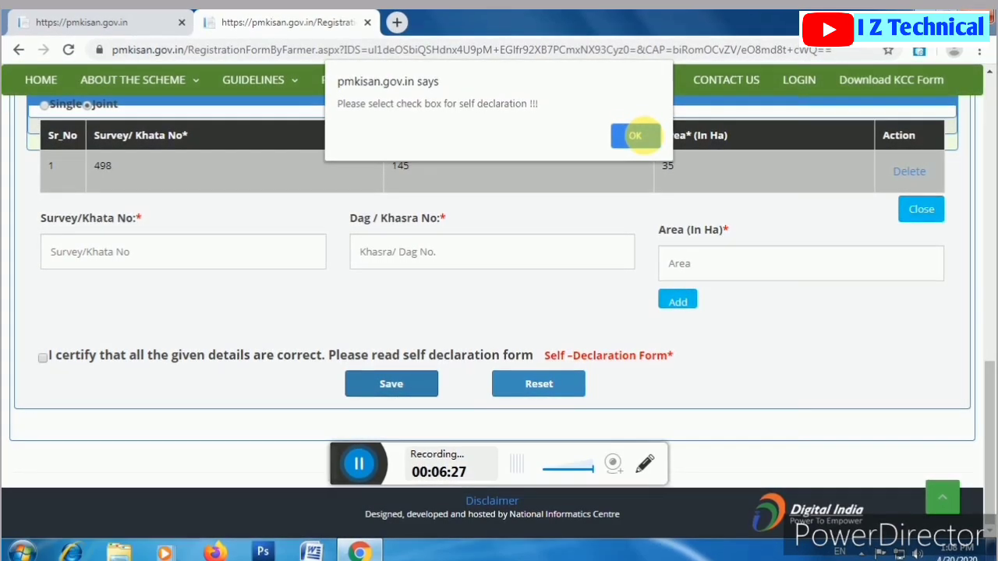
{"action": "left_click", "coordinate": [635, 137]}
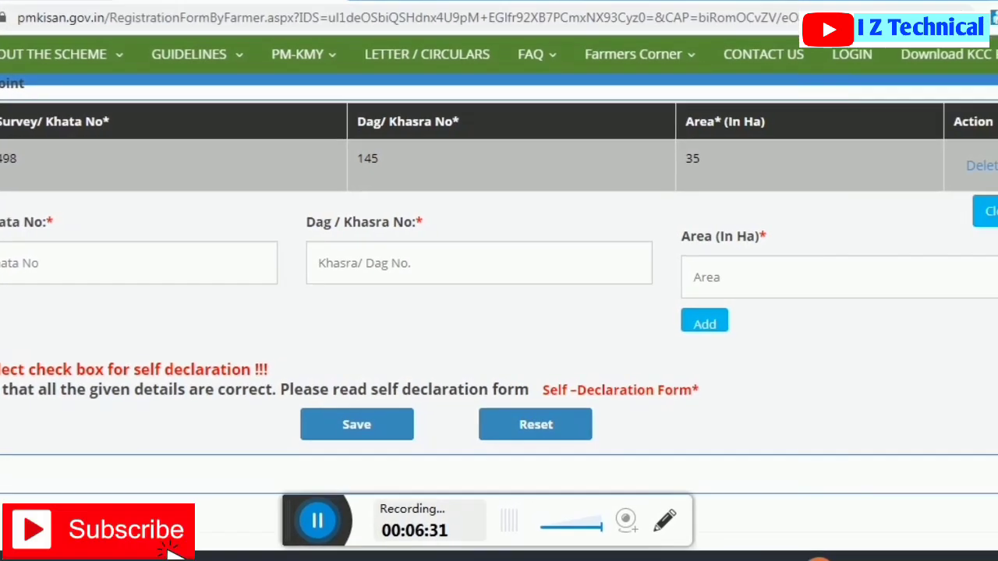
{"action": "left_click", "coordinate": [710, 325]}
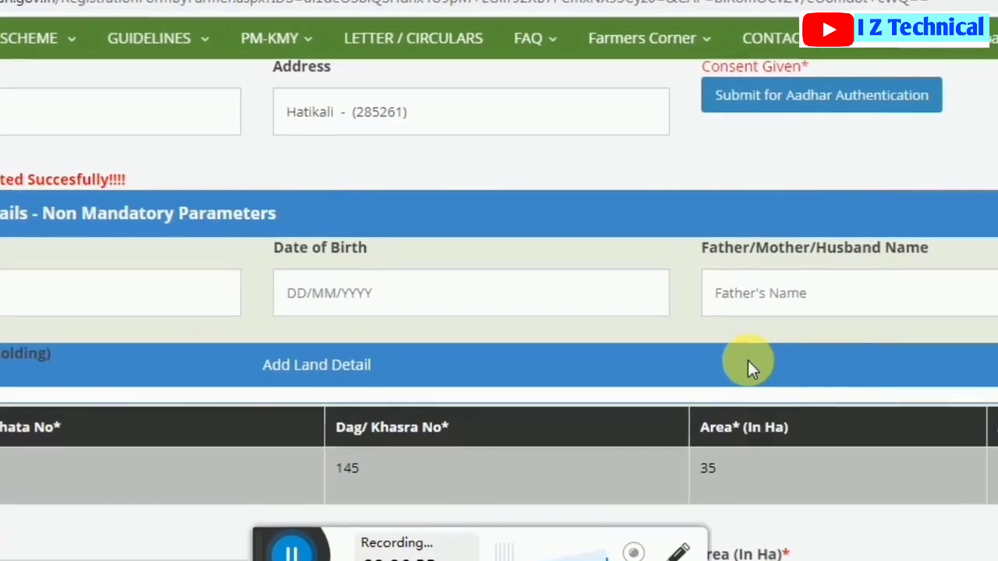
{"action": "scroll", "coordinate": [745, 374], "scroll_direction": "down", "scroll_amount": 3}
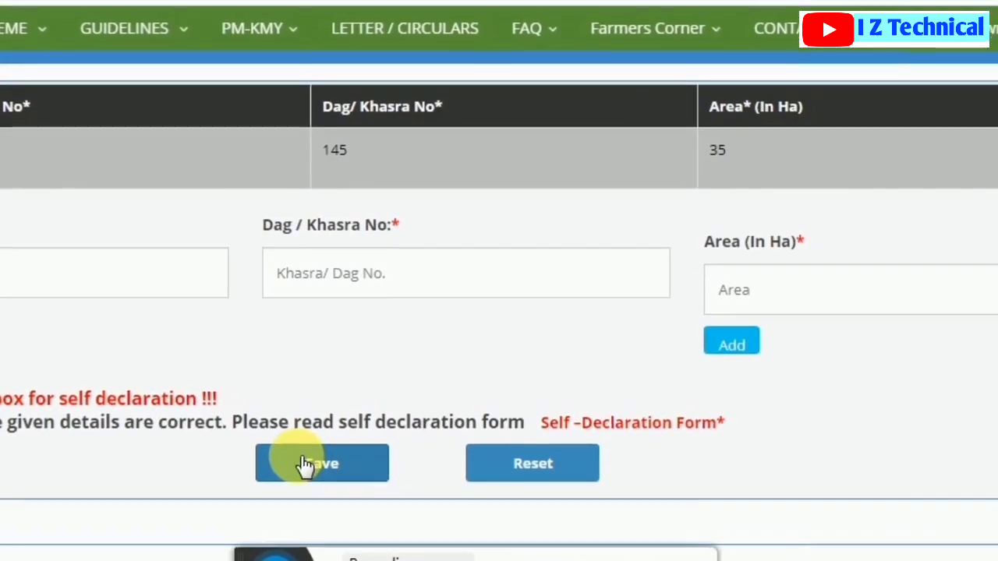
{"action": "left_click", "coordinate": [300, 469]}
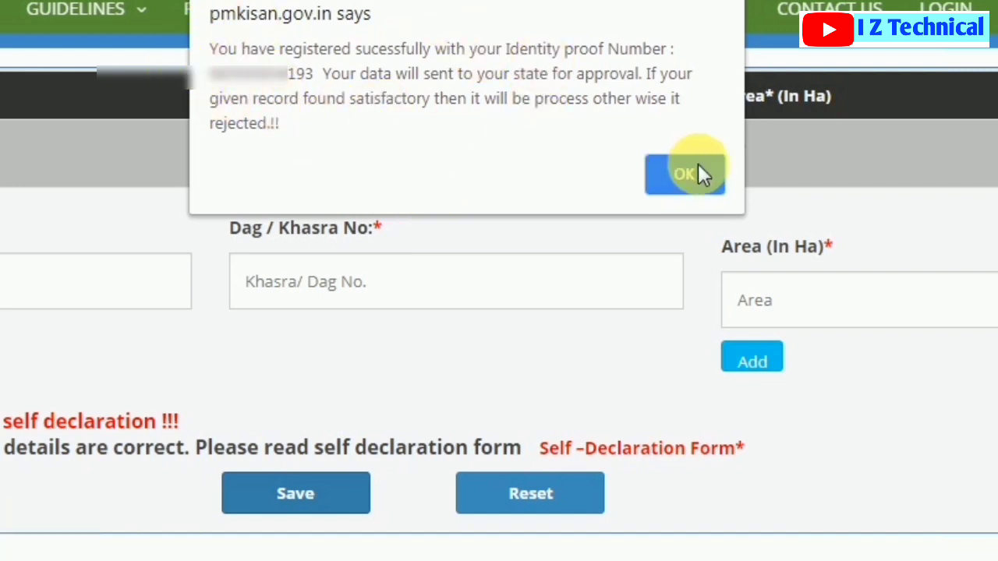
{"action": "left_click", "coordinate": [682, 178]}
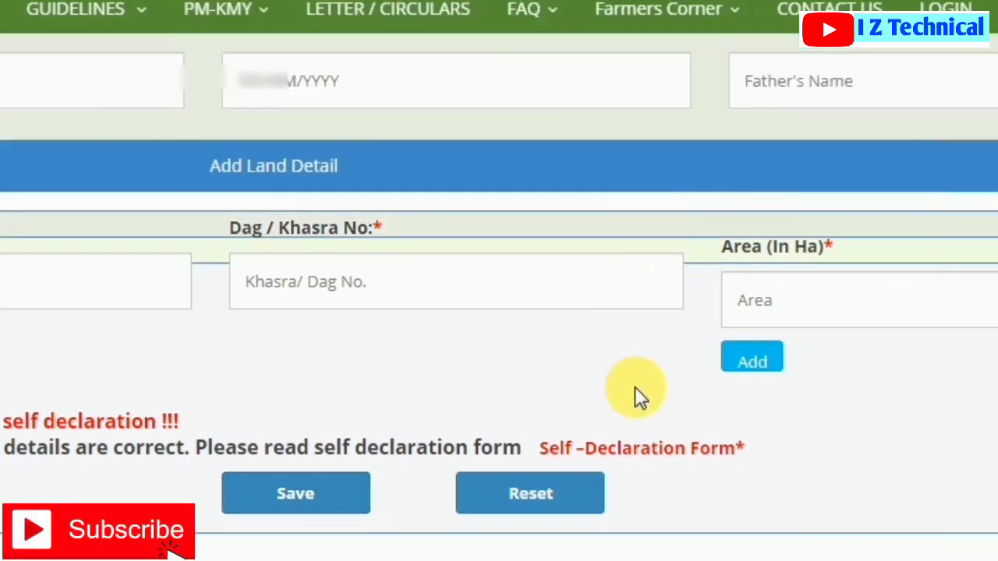
Open the Farmers Corner menu listing Beneficiary Status and self-registered farmer status.
{"action": "scroll", "coordinate": [635, 387], "scroll_direction": "up", "scroll_amount": 15}
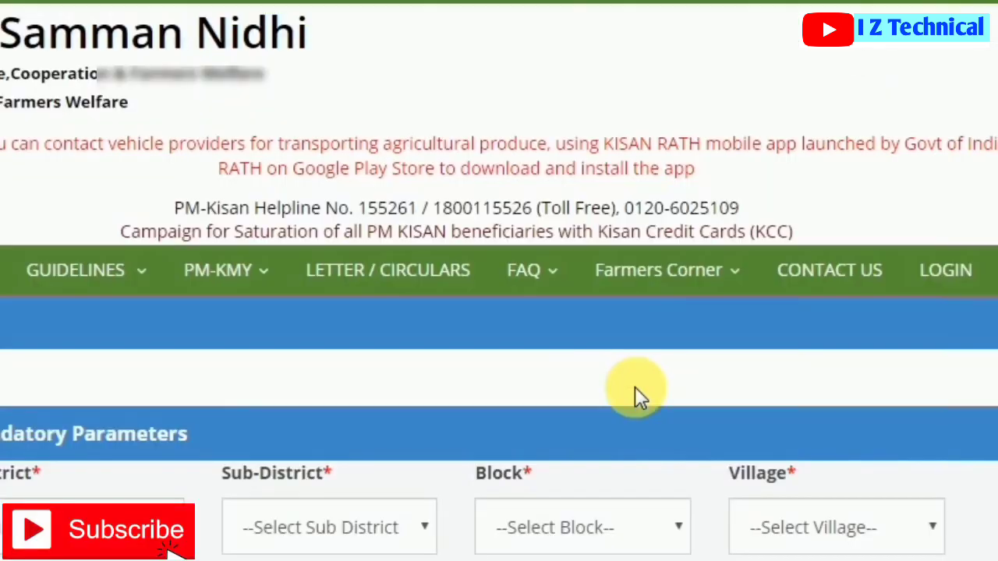
{"action": "scroll", "coordinate": [634, 387], "scroll_direction": "down", "scroll_amount": 5}
{"action": "scroll", "coordinate": [634, 386], "scroll_direction": "up", "scroll_amount": 4}
{"action": "scroll", "coordinate": [633, 383], "scroll_direction": "up", "scroll_amount": 1}
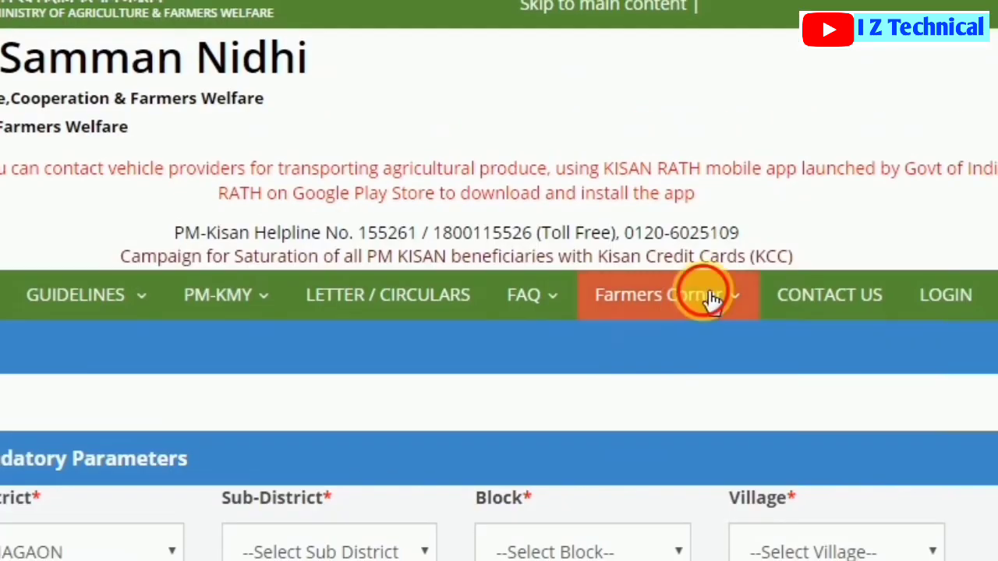
{"action": "scroll", "coordinate": [716, 297], "scroll_direction": "down", "scroll_amount": 2}
{"action": "left_click", "coordinate": [697, 174]}
{"action": "scroll", "coordinate": [699, 176], "scroll_direction": "up", "scroll_amount": 2}
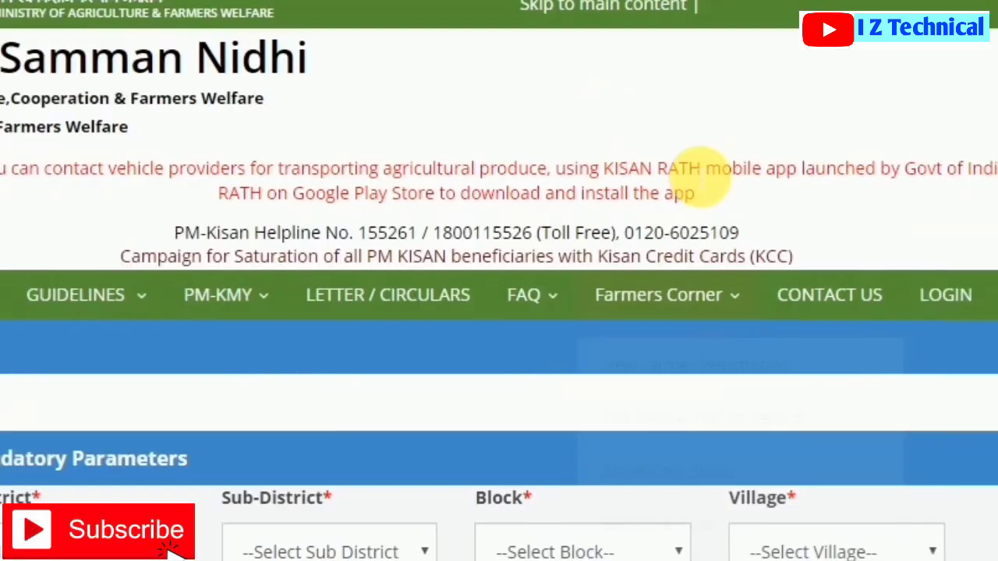
{"action": "left_click", "coordinate": [679, 312]}
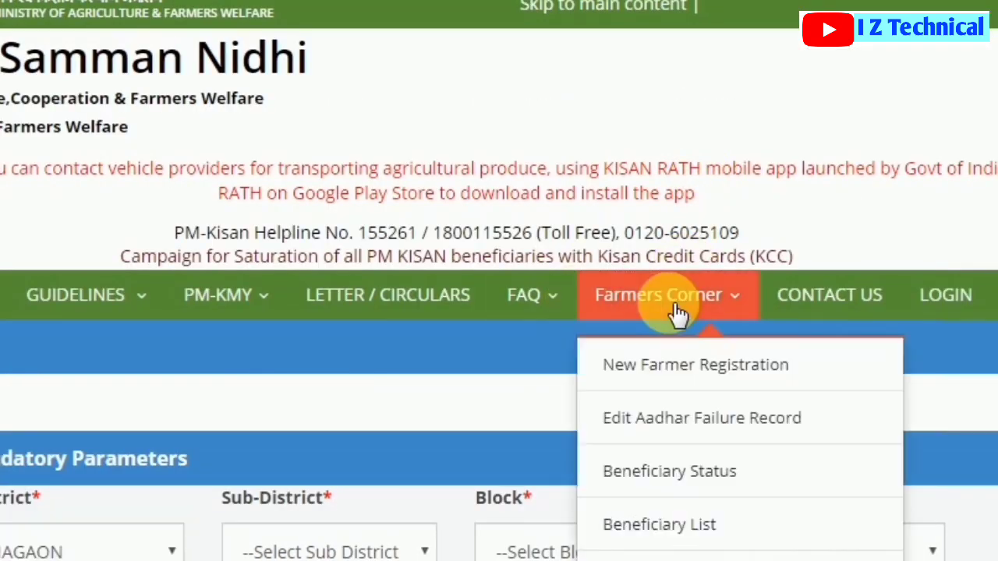
{"action": "scroll", "coordinate": [756, 507], "scroll_direction": "down", "scroll_amount": 3}
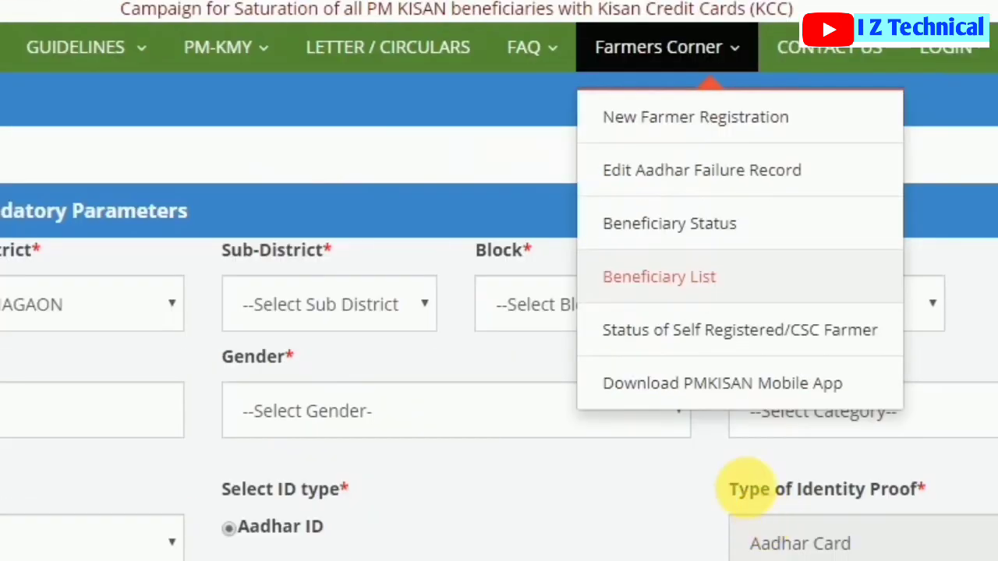